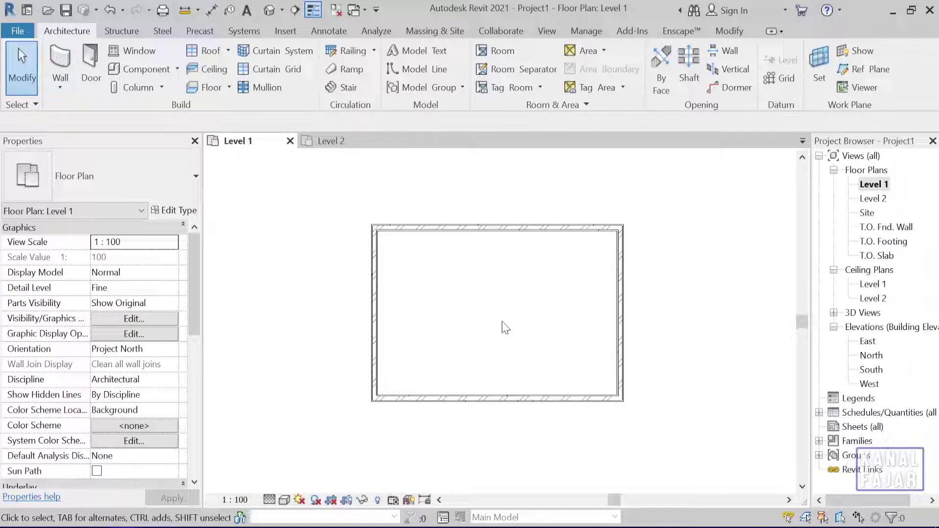
# Open the default 3D view and orbit close to the roof and wall corner.
pyautogui.click(270, 10)
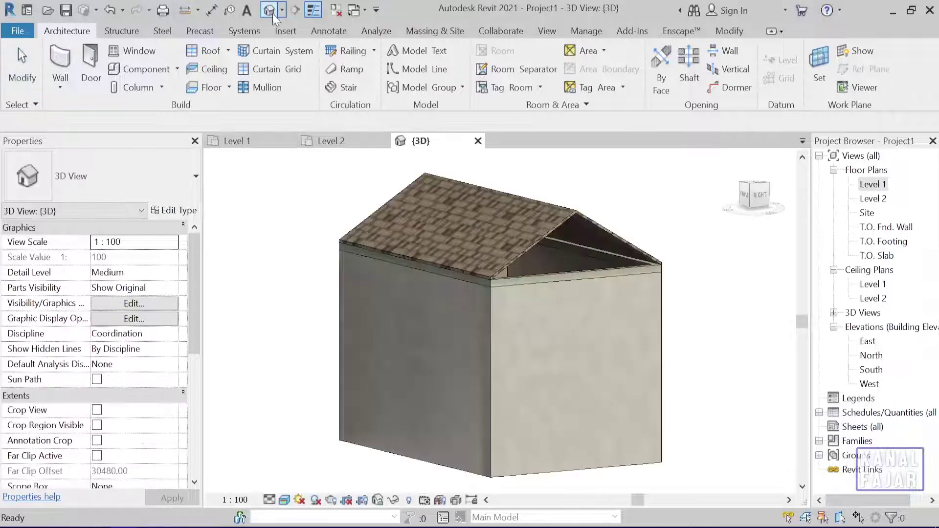
pyautogui.moveTo(580, 274)
pyautogui.keyDown('shift'); pyautogui.mouseDown(button='middle')
pyautogui.moveTo(550, 255)
pyautogui.moveTo(585, 295)
pyautogui.mouseUp(button='middle'); pyautogui.keyUp('shift')
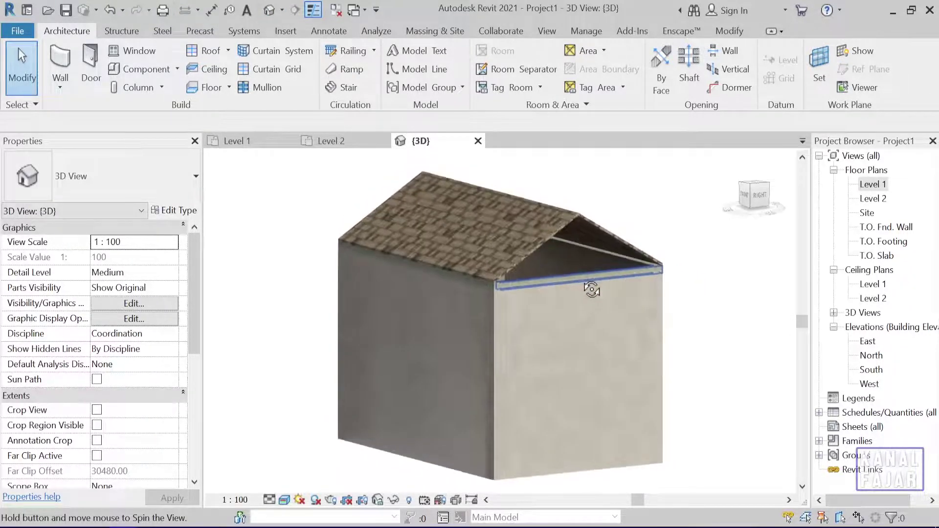
pyautogui.scroll(4, 647, 266)
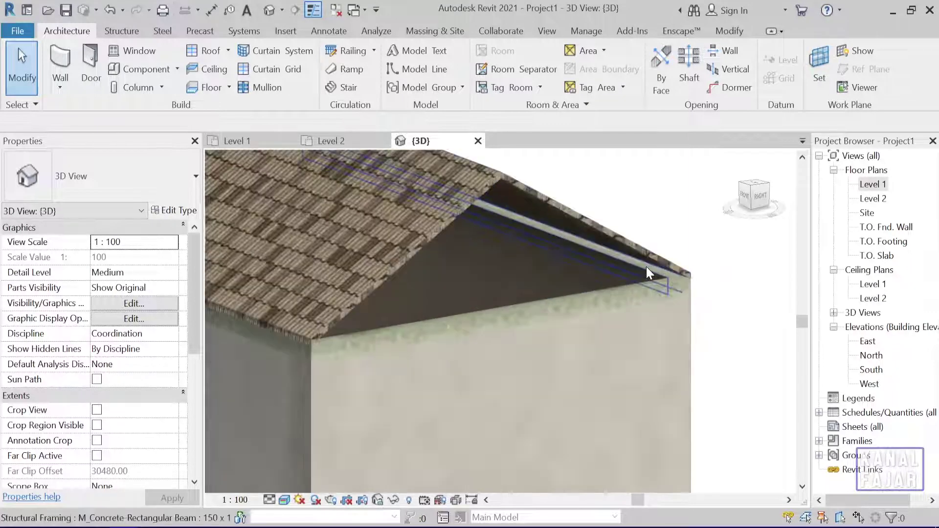
pyautogui.moveTo(660, 344)
pyautogui.keyDown('shift'); pyautogui.mouseDown(button='middle')
pyautogui.moveTo(541, 346)
pyautogui.moveTo(594, 336)
pyautogui.moveTo(688, 388)
pyautogui.moveTo(658, 319)
pyautogui.mouseUp(button='middle'); pyautogui.keyUp('shift')
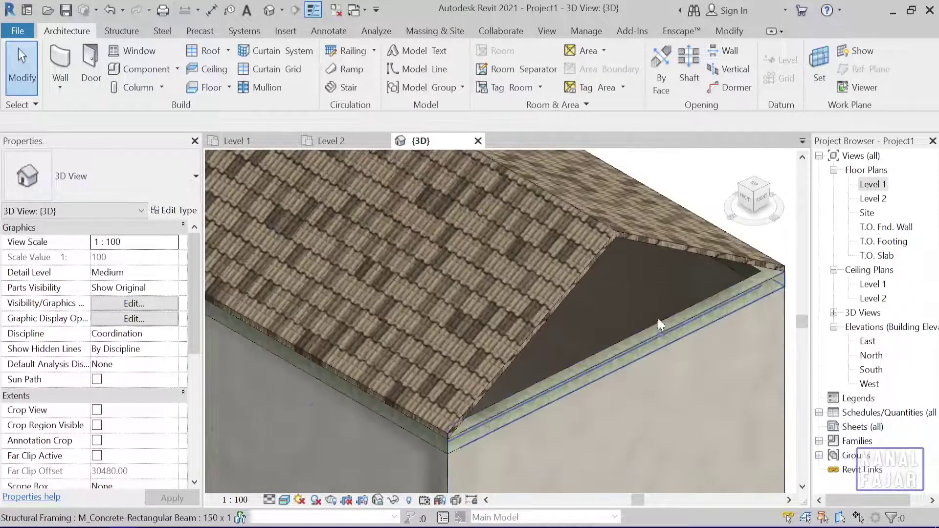
pyautogui.moveTo(645, 277)
pyautogui.keyDown('shift'); pyautogui.mouseDown(button='middle')
pyautogui.moveTo(665, 345)
pyautogui.moveTo(666, 301)
pyautogui.moveTo(555, 409)
pyautogui.mouseUp(button='middle'); pyautogui.keyUp('shift')
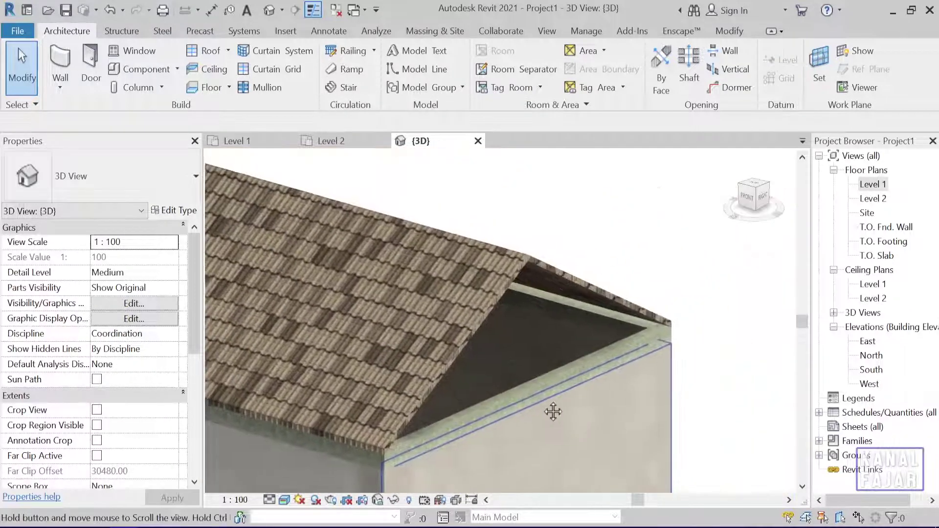
# Check the roof and concrete beam properties, then bring up the Level 2 floor plan.
pyautogui.click(512, 274)
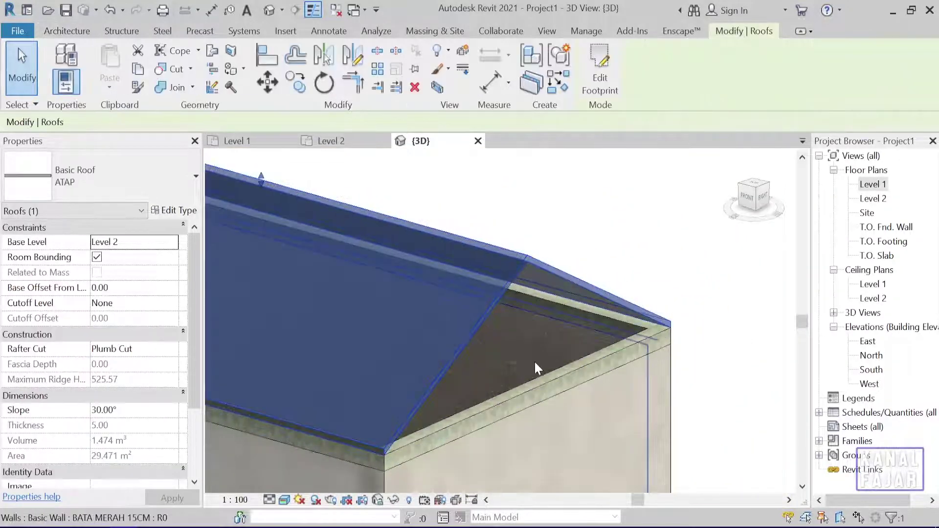
pyautogui.click(541, 384)
pyautogui.scroll(-3, 541, 384)
pyautogui.press('Escape')
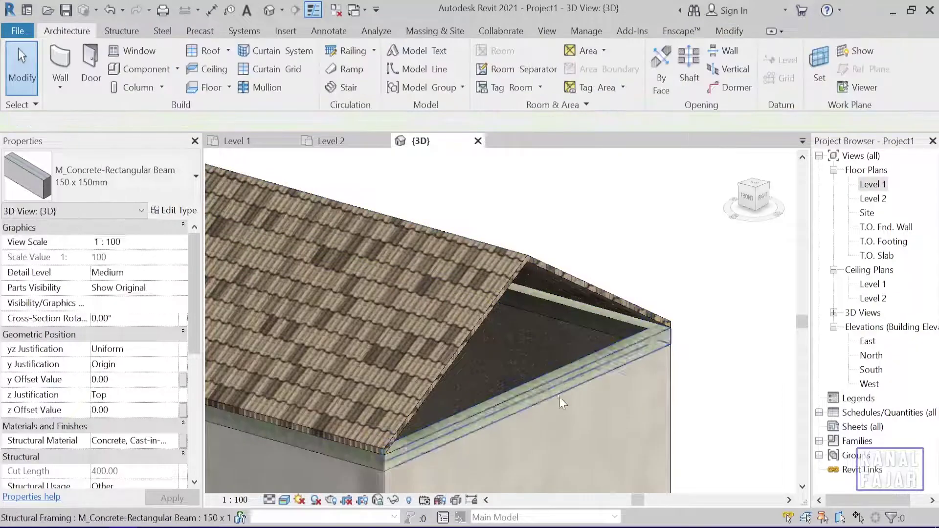
pyautogui.moveTo(544, 418)
pyautogui.mouseDown(button='middle')
pyautogui.moveTo(584, 389)
pyautogui.moveTo(617, 318)
pyautogui.mouseUp(button='middle')
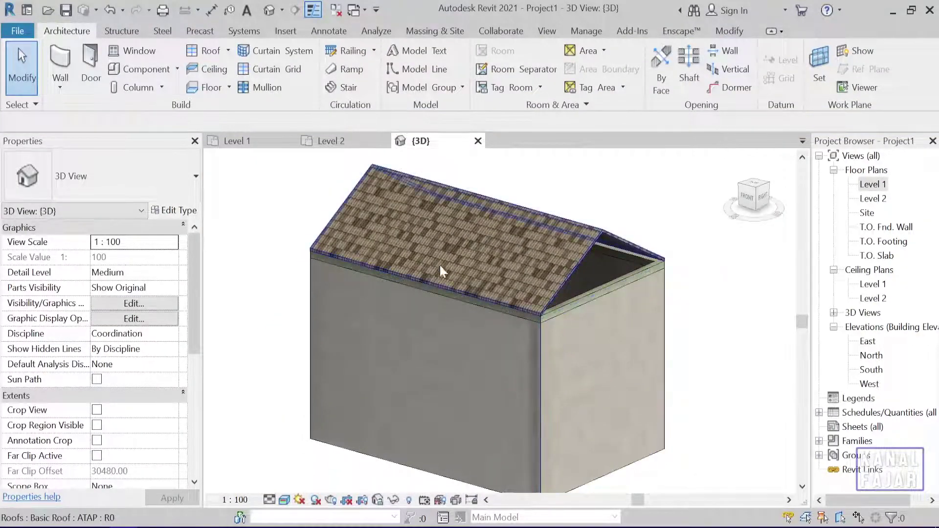
pyautogui.click(332, 141)
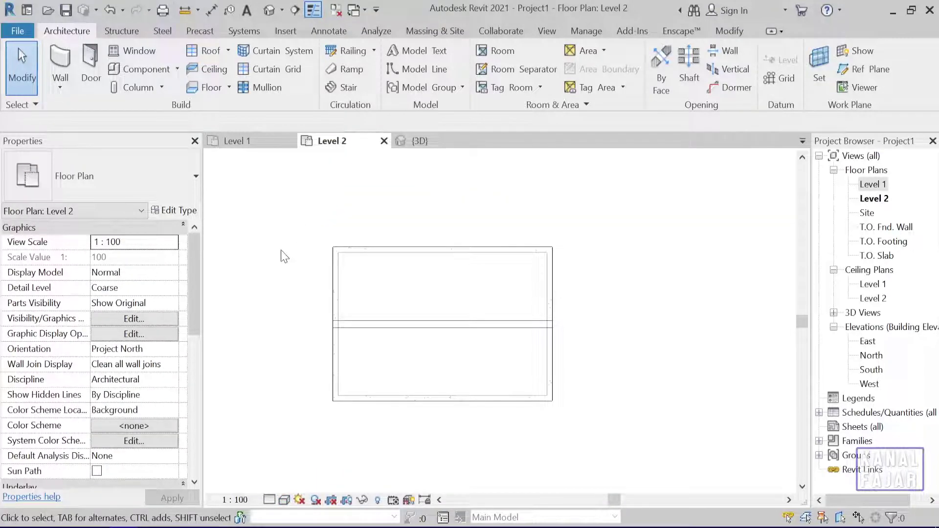
# Start an architectural wall using the BATA MERAH 15CM wall type.
pyautogui.click(64, 82)
pyautogui.click(76, 107)
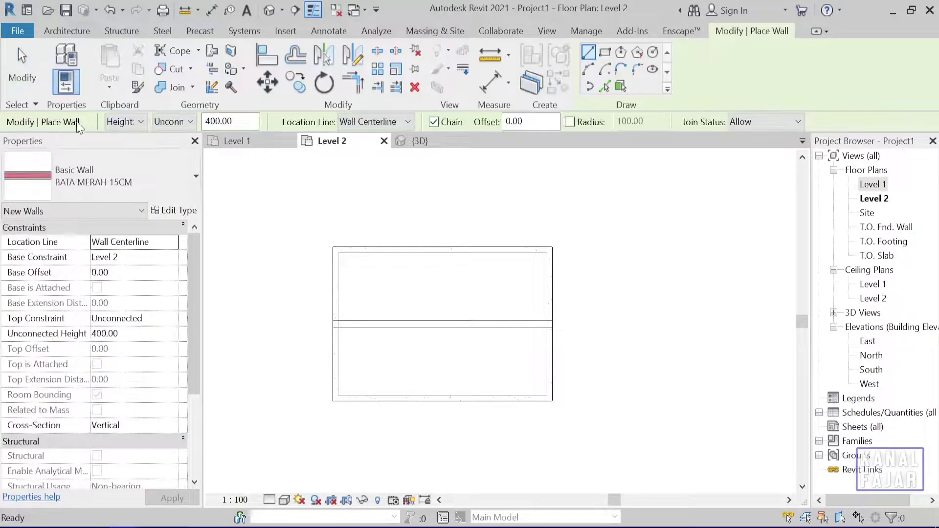
pyautogui.click(109, 187)
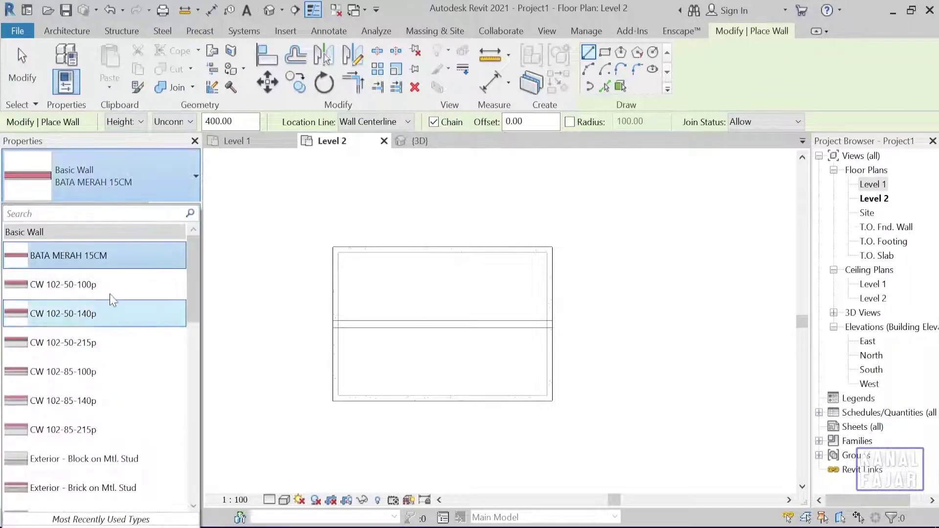
pyautogui.click(107, 258)
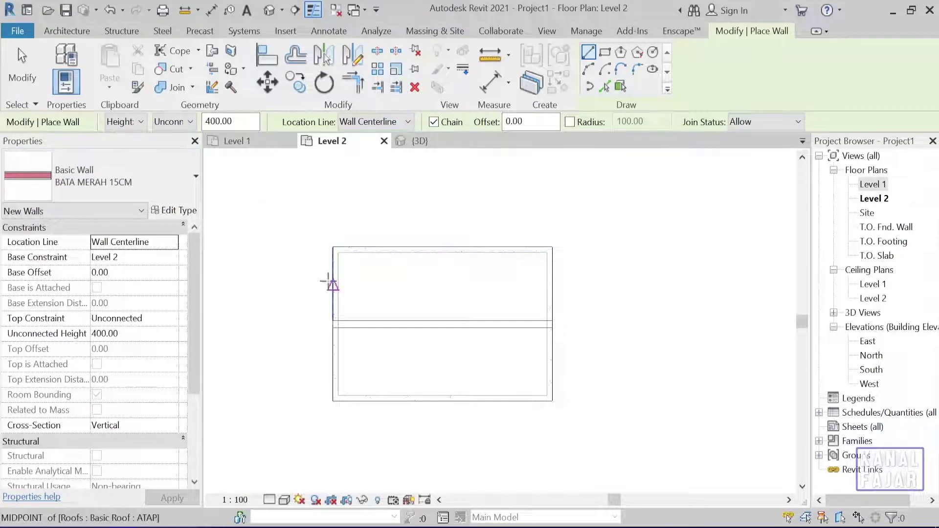
pyautogui.scroll(3, 331, 274)
pyautogui.scroll(2, 331, 267)
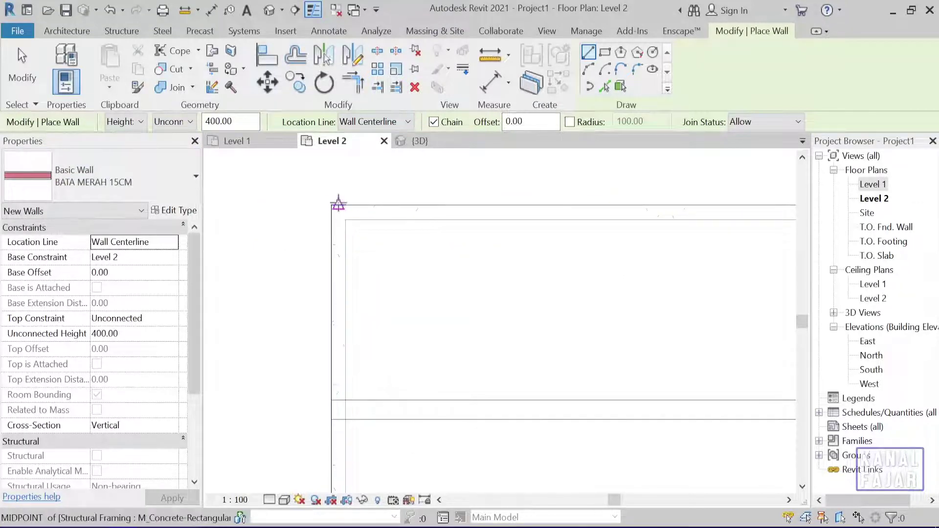
# Draw the left gable wall from the top-left corner down to the bottom edge.
pyautogui.click(338, 204)
pyautogui.scroll(-2, 340, 222)
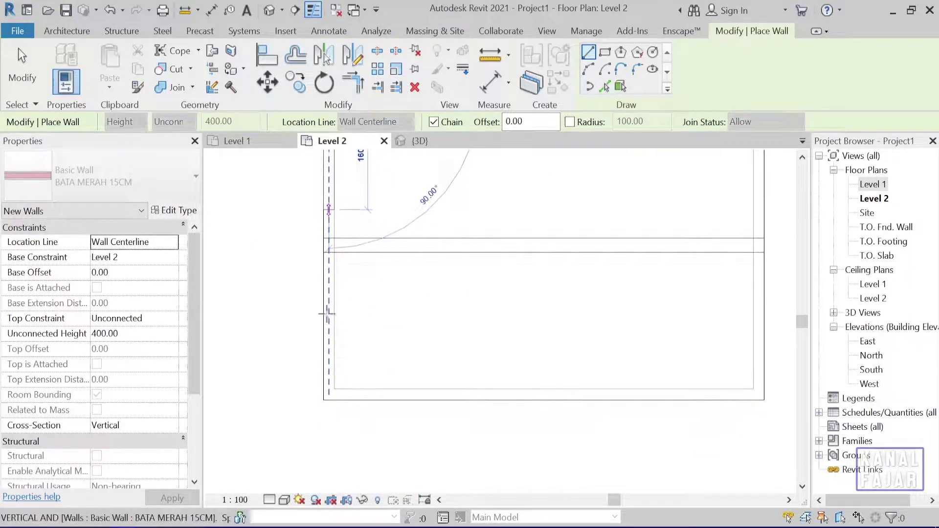
pyautogui.scroll(2, 328, 404)
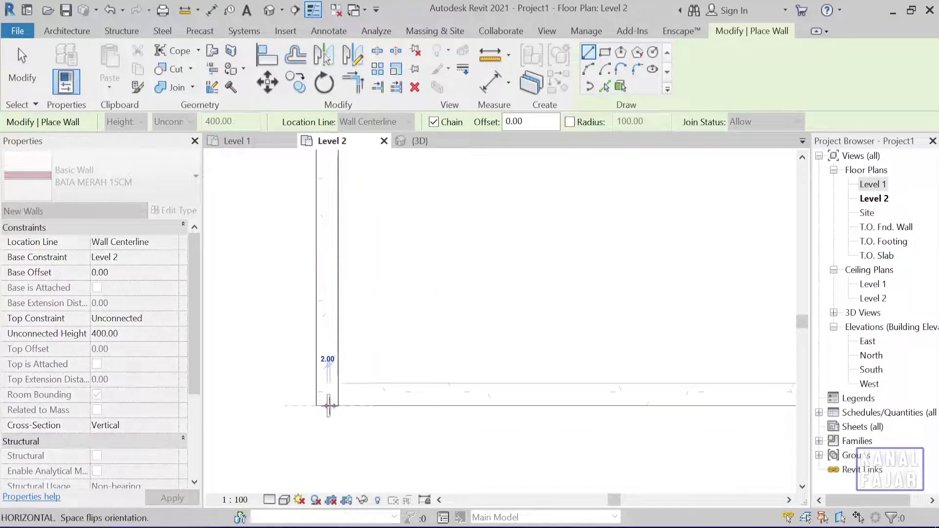
pyautogui.scroll(-2, 325, 398)
pyautogui.click(280, 394)
pyautogui.press('Escape')
# Draw the right gable wall ending at the bottom-right corner.
pyautogui.scroll(2, 587, 342)
pyautogui.moveTo(600, 326); pyautogui.dragTo(485, 377, button='middle')
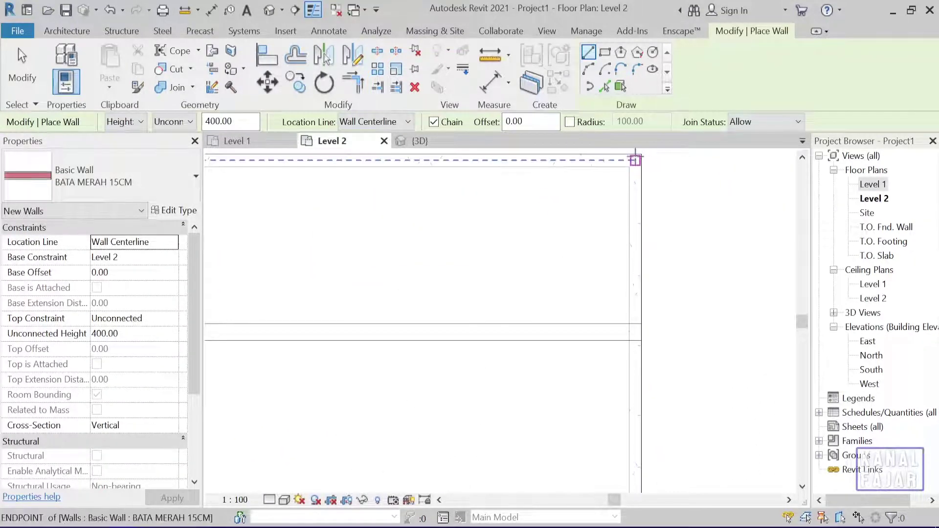
pyautogui.scroll(2, 634, 154)
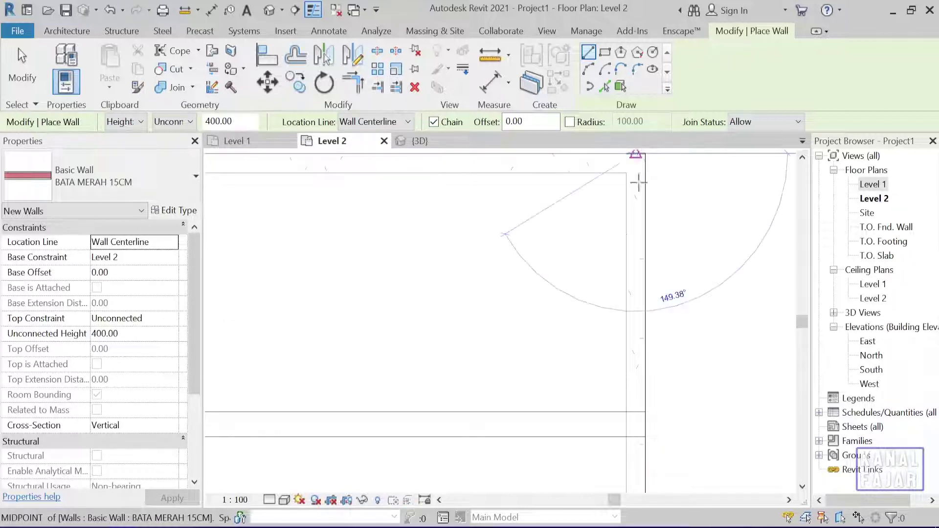
pyautogui.moveTo(643, 237); pyautogui.dragTo(680, 405, button='middle')
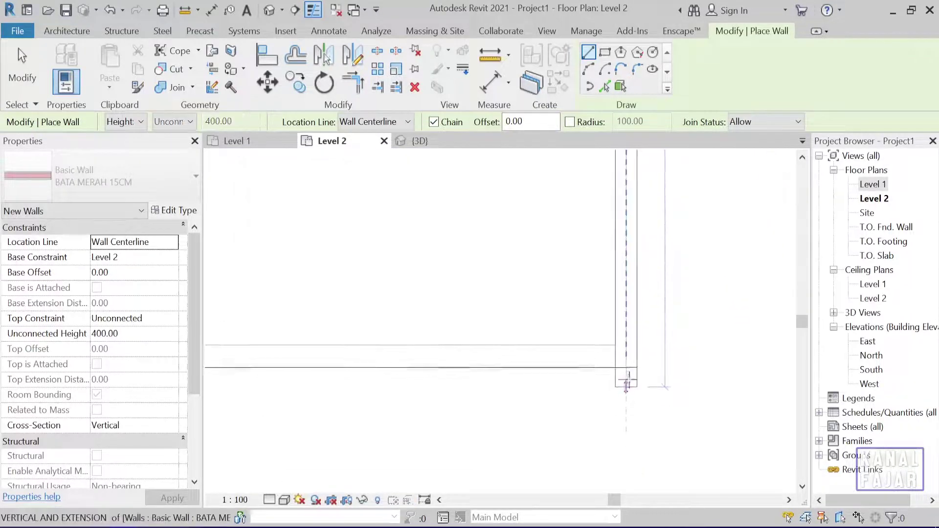
pyautogui.click(627, 383)
pyautogui.press('Escape')
pyautogui.press('Escape')
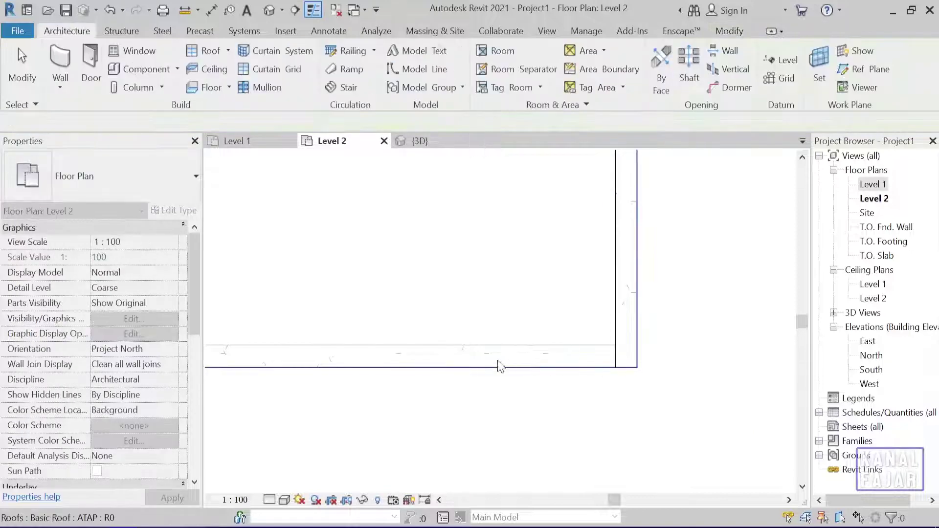
pyautogui.scroll(-3, 500, 367)
pyautogui.scroll(-2, 545, 405)
pyautogui.click(422, 142)
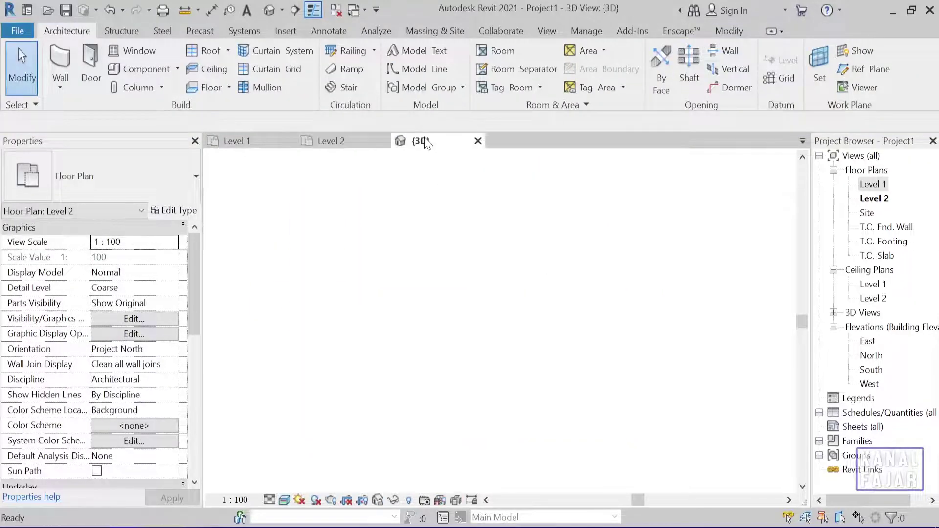
pyautogui.moveTo(484, 223); pyautogui.dragTo(554, 361, button='middle')
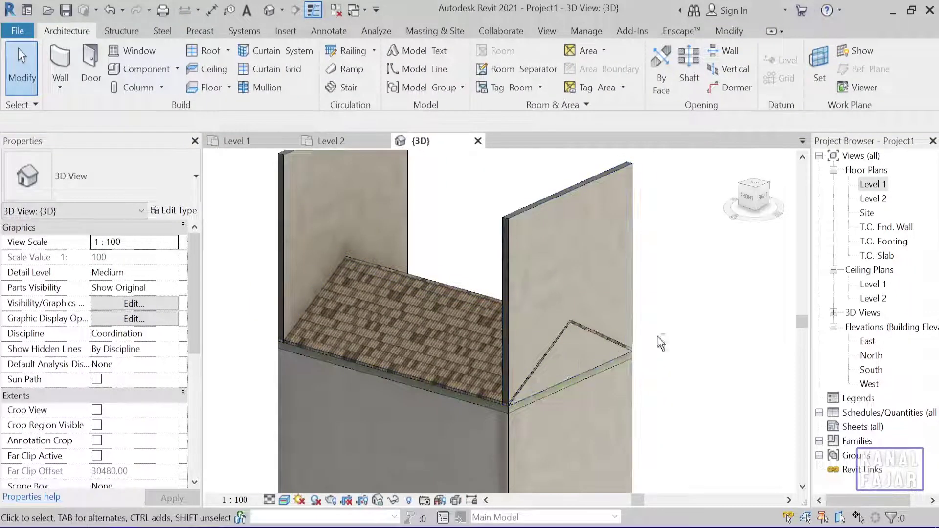
pyautogui.keyDown('shift'); pyautogui.moveTo(661, 344); pyautogui.dragTo(422, 344, button='middle'); pyautogui.keyUp('shift')
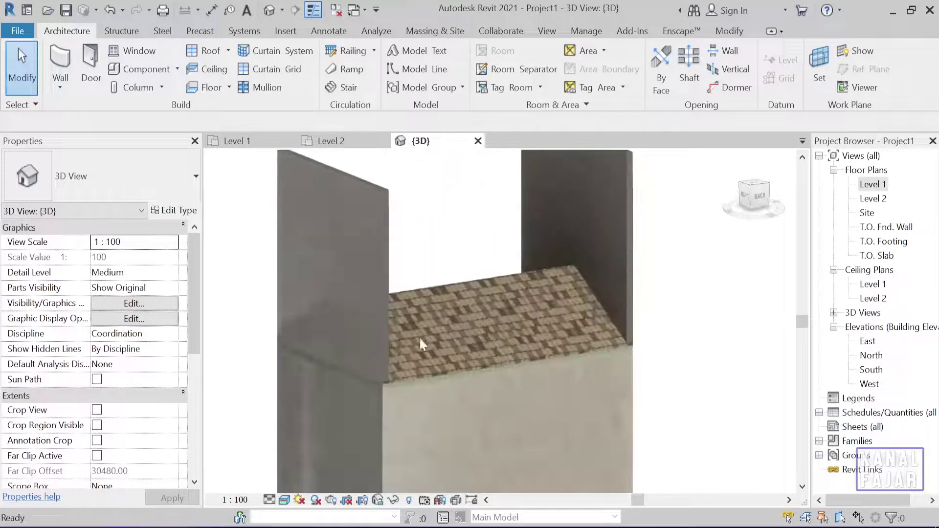
pyautogui.scroll(4, 356, 362)
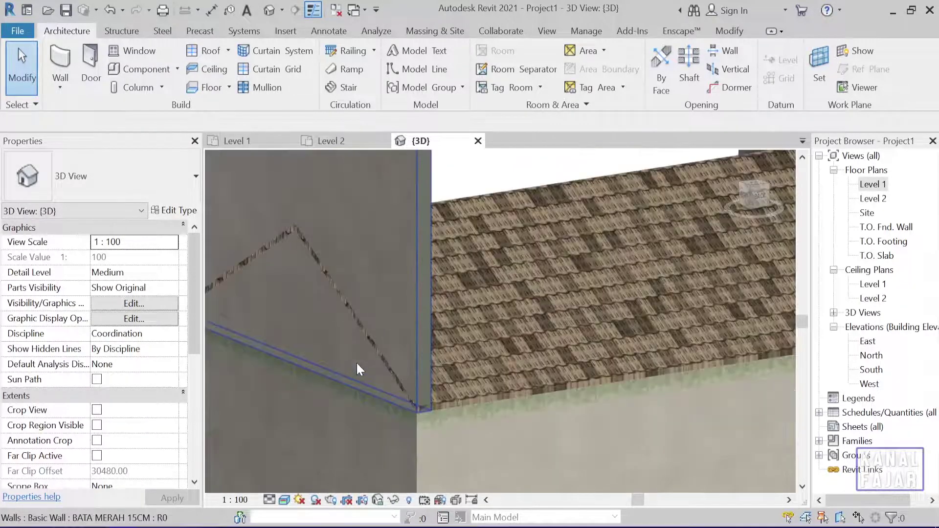
pyautogui.keyDown('shift'); pyautogui.moveTo(439, 285); pyautogui.dragTo(616, 344, button='middle'); pyautogui.keyUp('shift')
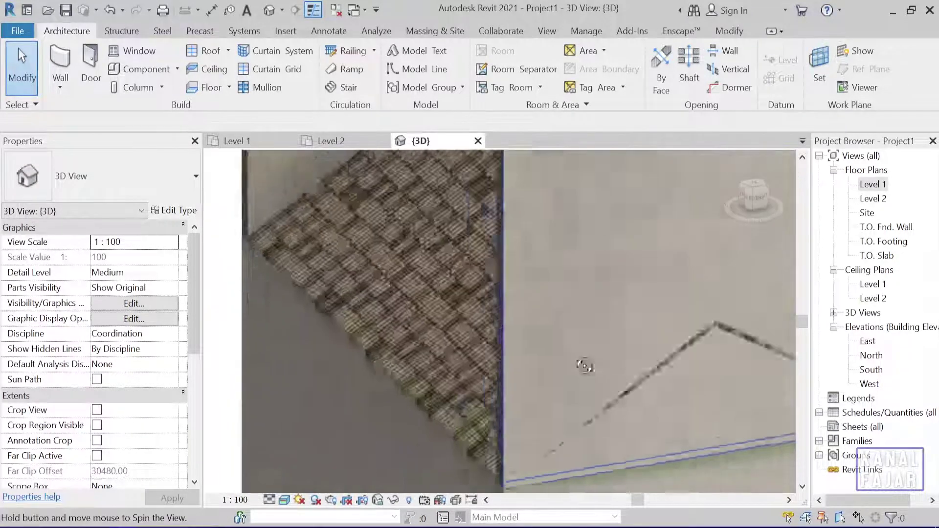
pyautogui.scroll(-4, 615, 340)
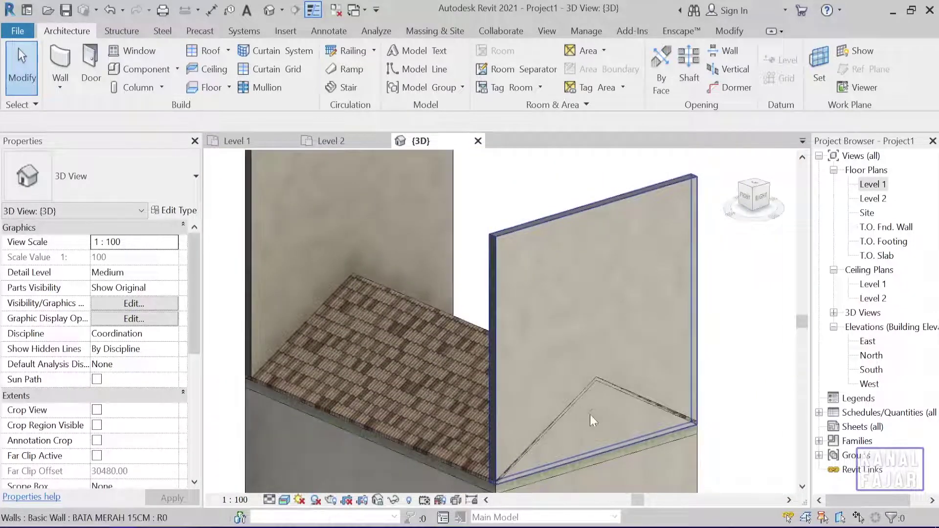
pyautogui.keyDown('shift'); pyautogui.moveTo(604, 421); pyautogui.dragTo(616, 385, button='middle'); pyautogui.keyUp('shift')
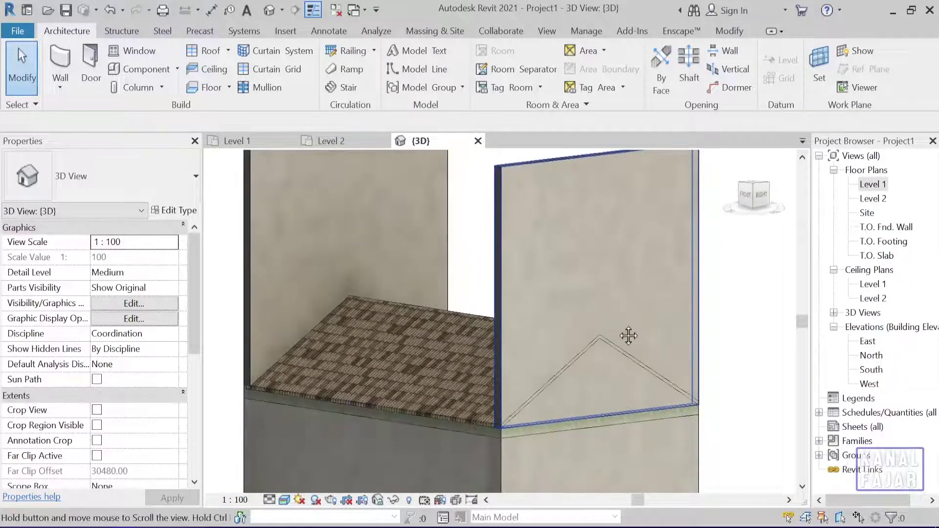
pyautogui.moveTo(553, 247)
pyautogui.keyDown('shift'); pyautogui.mouseDown(button='middle')
pyautogui.moveTo(601, 315)
pyautogui.moveTo(589, 334)
pyautogui.mouseUp(button='middle'); pyautogui.keyUp('shift')
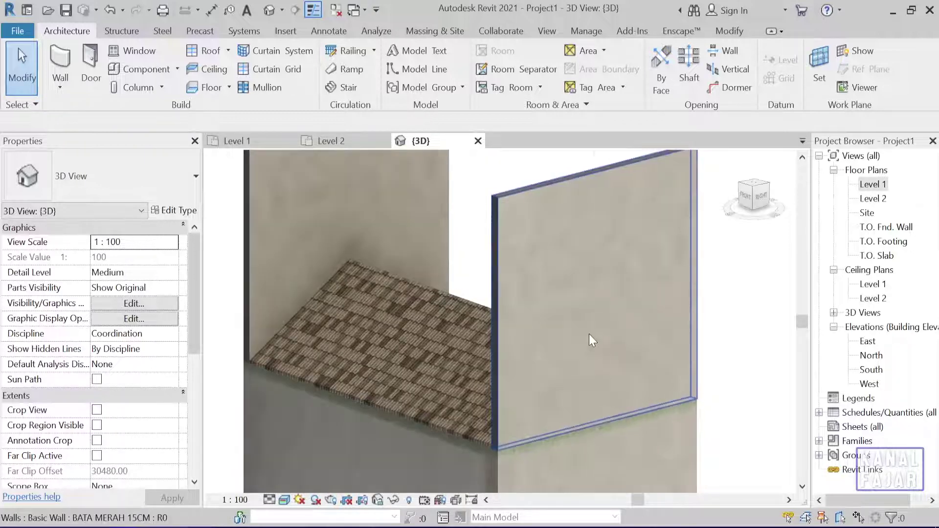
pyautogui.click(454, 358)
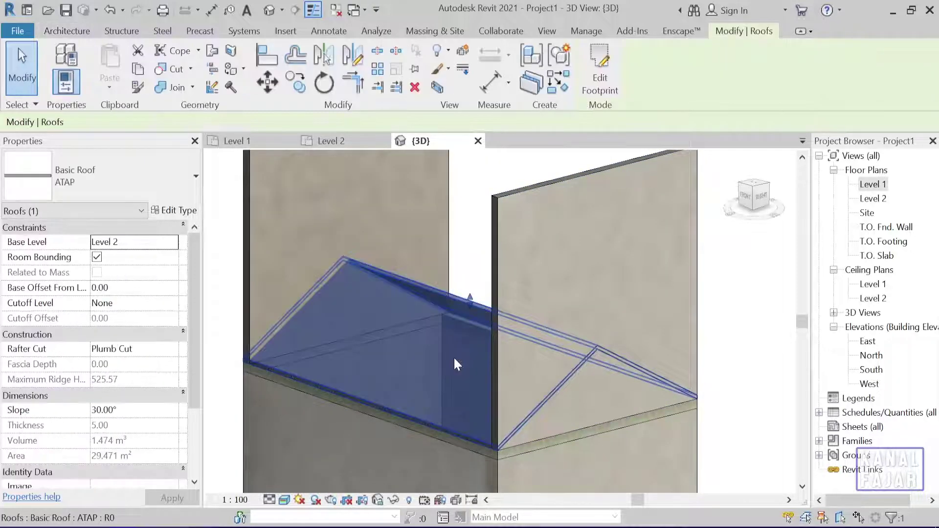
pyautogui.click(468, 262)
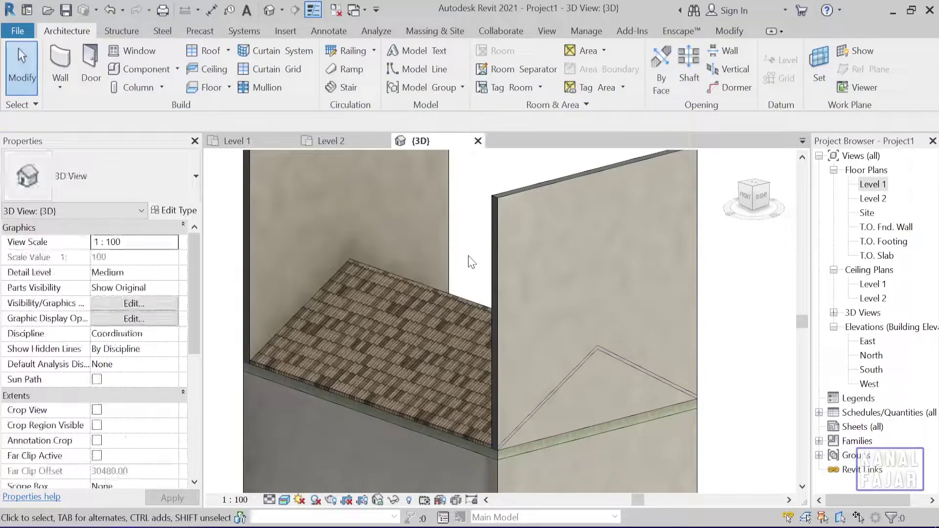
pyautogui.click(621, 262)
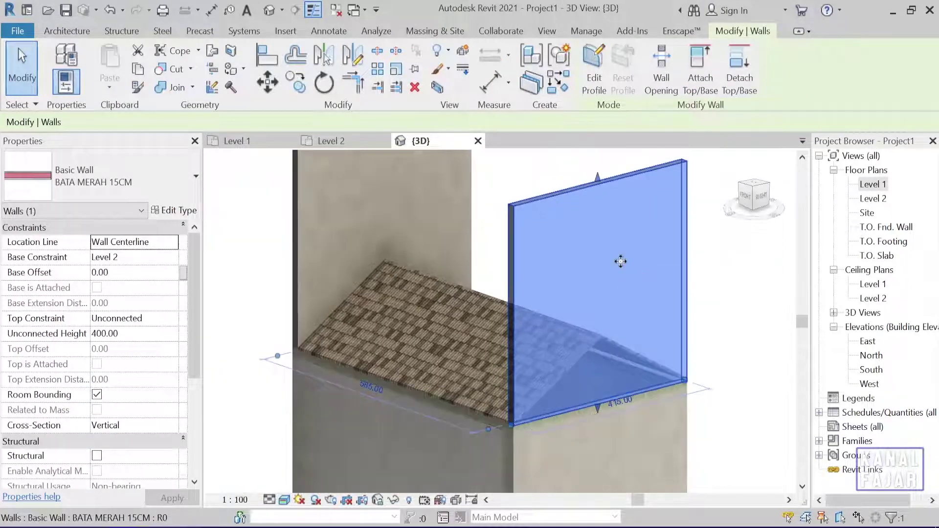
# Attach the first gable wall's top to the pitched tile roof.
pyautogui.moveTo(621, 263); pyautogui.dragTo(613, 284, button='middle')
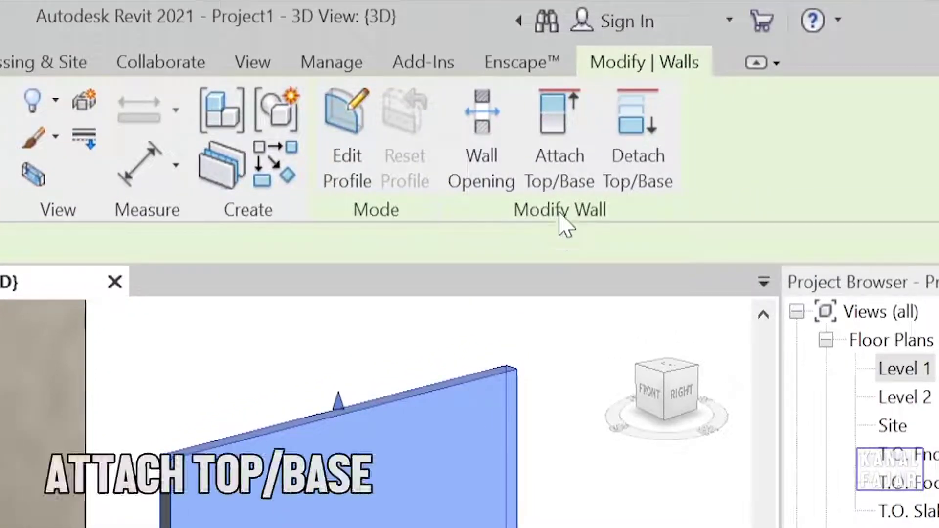
pyautogui.click(591, 115)
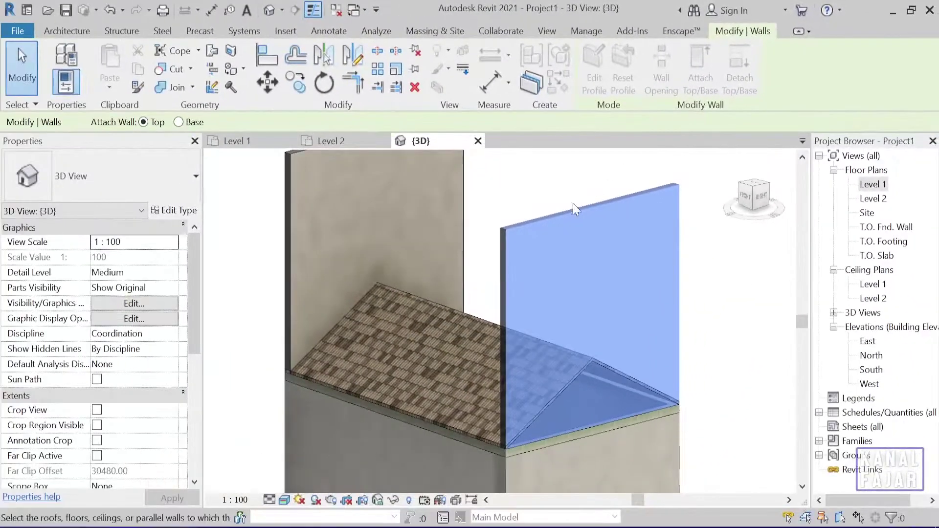
pyautogui.moveTo(498, 296); pyautogui.dragTo(607, 326, button='middle')
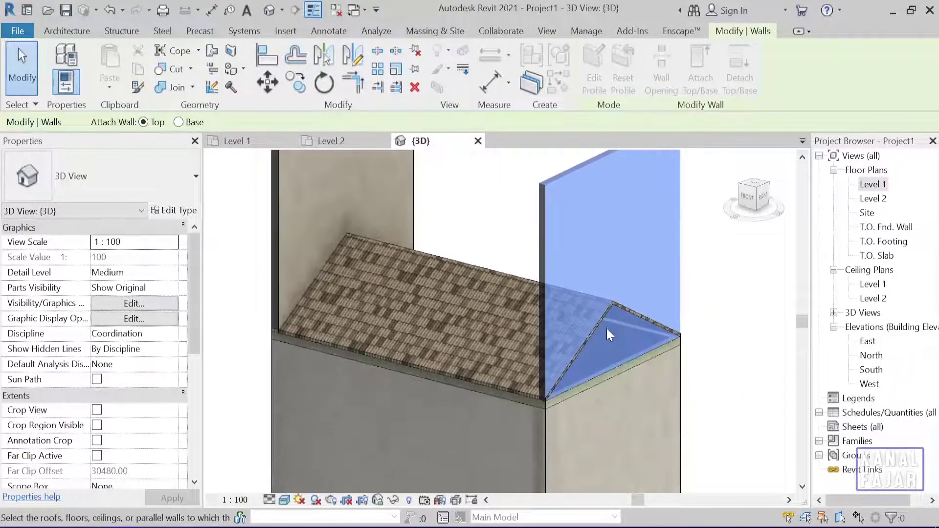
pyautogui.click(480, 289)
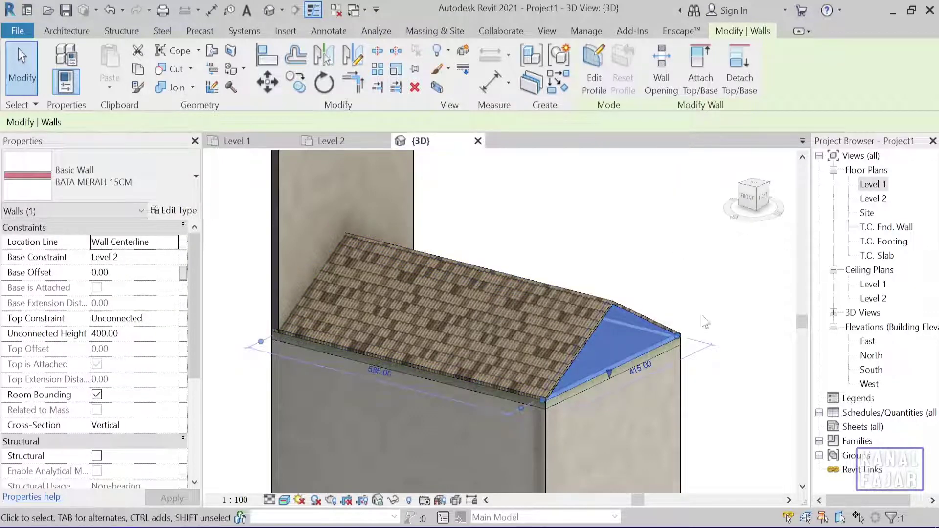
# Attach the opposite gable wall's top to the roof as well.
pyautogui.moveTo(697, 365)
pyautogui.keyDown('shift'); pyautogui.mouseDown(button='middle')
pyautogui.moveTo(587, 345)
pyautogui.moveTo(420, 283)
pyautogui.moveTo(651, 432)
pyautogui.moveTo(660, 344)
pyautogui.moveTo(602, 304)
pyautogui.moveTo(593, 260)
pyautogui.moveTo(606, 319)
pyautogui.mouseUp(button='middle'); pyautogui.keyUp('shift')
pyautogui.scroll(3, 586, 346)
pyautogui.scroll(2, 587, 346)
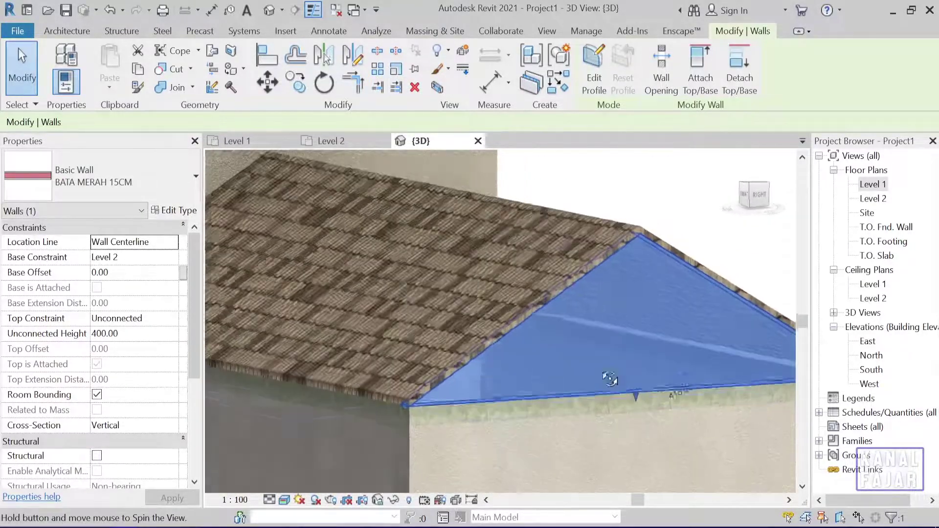
pyautogui.scroll(2, 551, 378)
pyautogui.scroll(-3, 551, 379)
pyautogui.moveTo(460, 380)
pyautogui.keyDown('shift'); pyautogui.mouseDown(button='middle')
pyautogui.moveTo(640, 374)
pyautogui.moveTo(813, 289)
pyautogui.mouseUp(button='middle'); pyautogui.keyUp('shift')
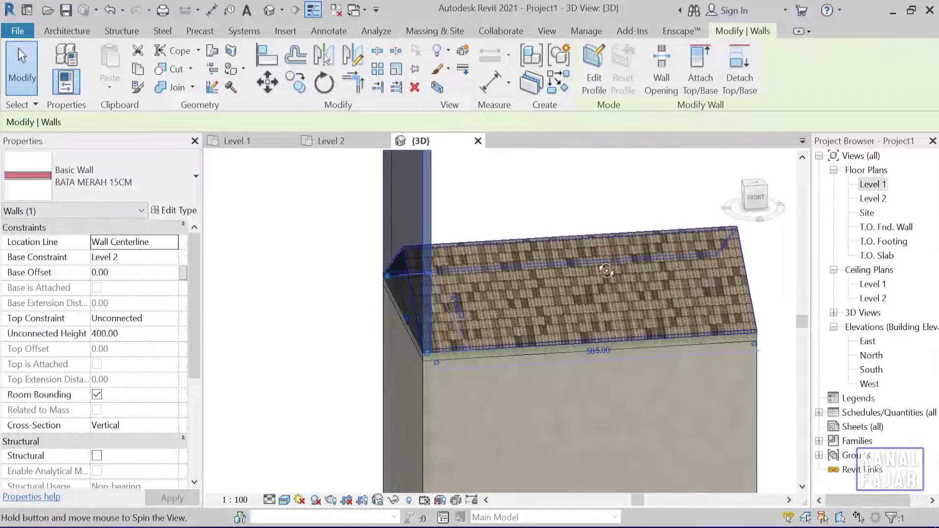
pyautogui.keyDown('shift'); pyautogui.moveTo(466, 220); pyautogui.dragTo(643, 191, button='middle'); pyautogui.keyUp('shift')
pyautogui.click(706, 73)
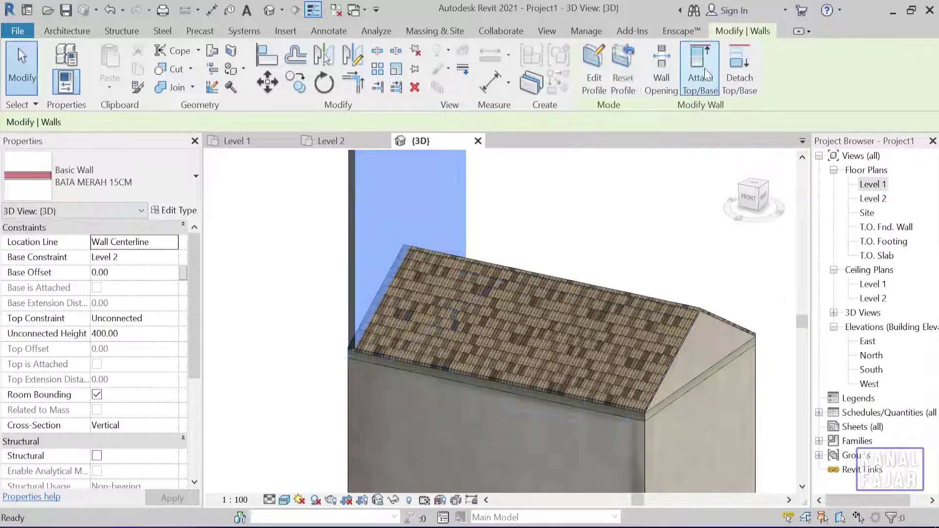
pyautogui.click(513, 289)
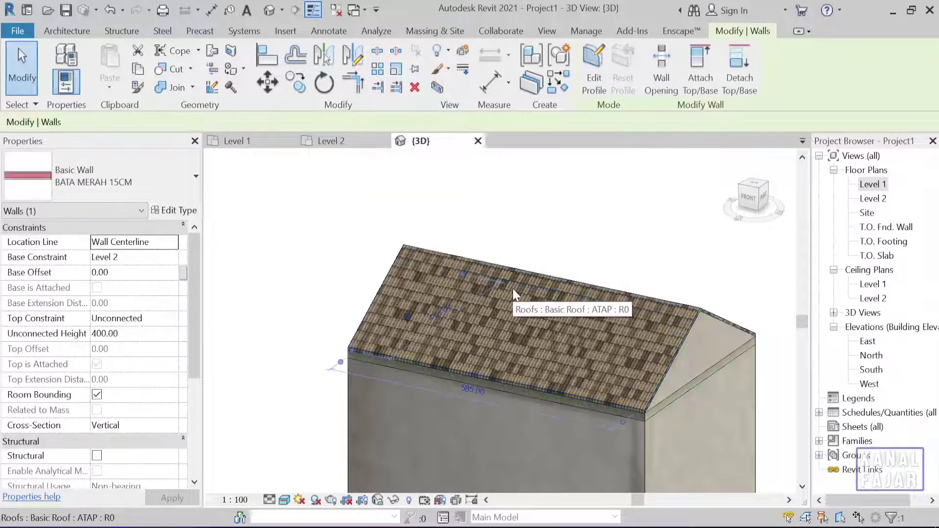
pyautogui.click(502, 218)
pyautogui.moveTo(564, 370)
pyautogui.keyDown('shift'); pyautogui.mouseDown(button='middle')
pyautogui.moveTo(490, 298)
pyautogui.moveTo(555, 447)
pyautogui.moveTo(477, 373)
pyautogui.mouseUp(button='middle'); pyautogui.keyUp('shift')
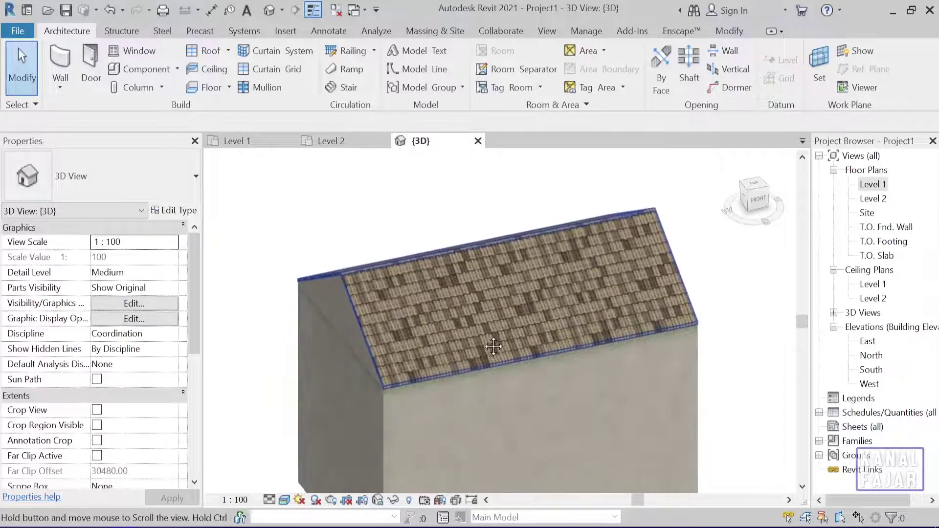
# Select the roof and bring up the Level 2 floor plan.
pyautogui.scroll(3, 320, 330)
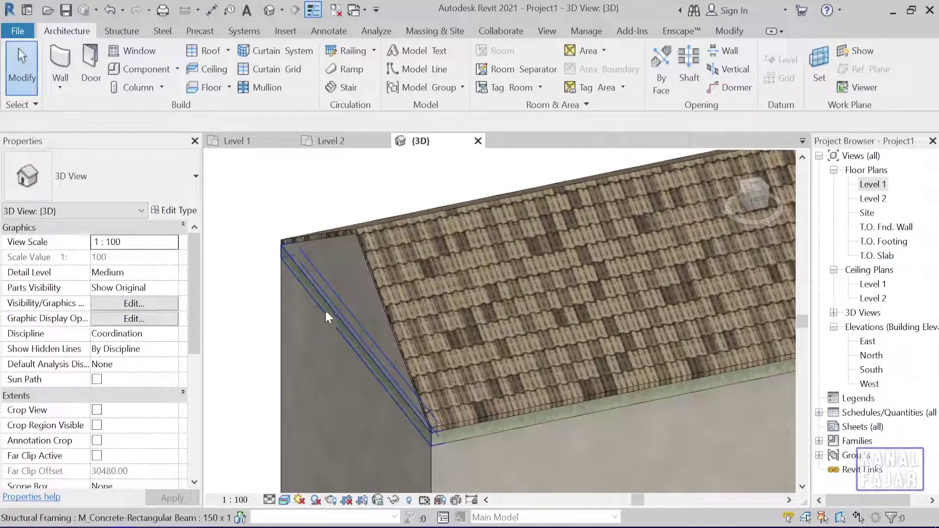
pyautogui.click(399, 241)
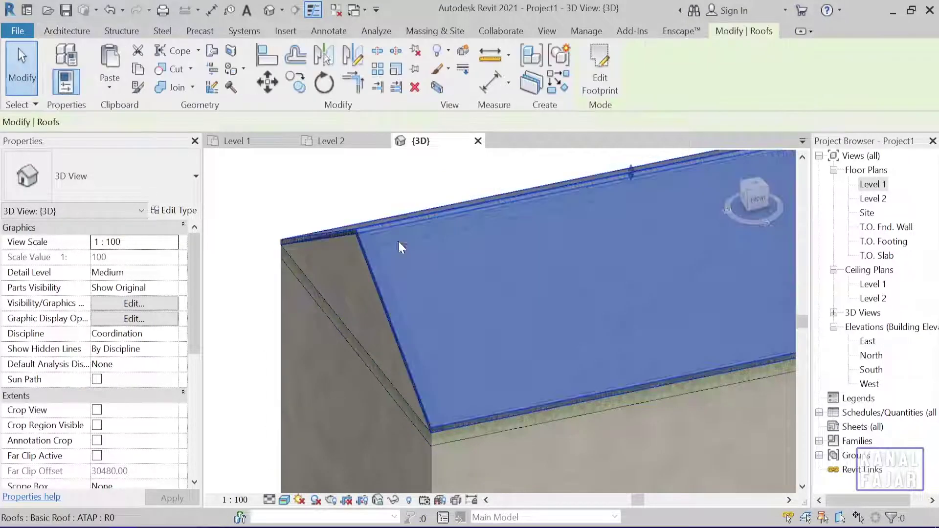
pyautogui.moveTo(406, 301)
pyautogui.keyDown('shift'); pyautogui.mouseDown(button='middle')
pyautogui.moveTo(388, 321)
pyautogui.moveTo(357, 298)
pyautogui.moveTo(368, 300)
pyautogui.mouseUp(button='middle'); pyautogui.keyUp('shift')
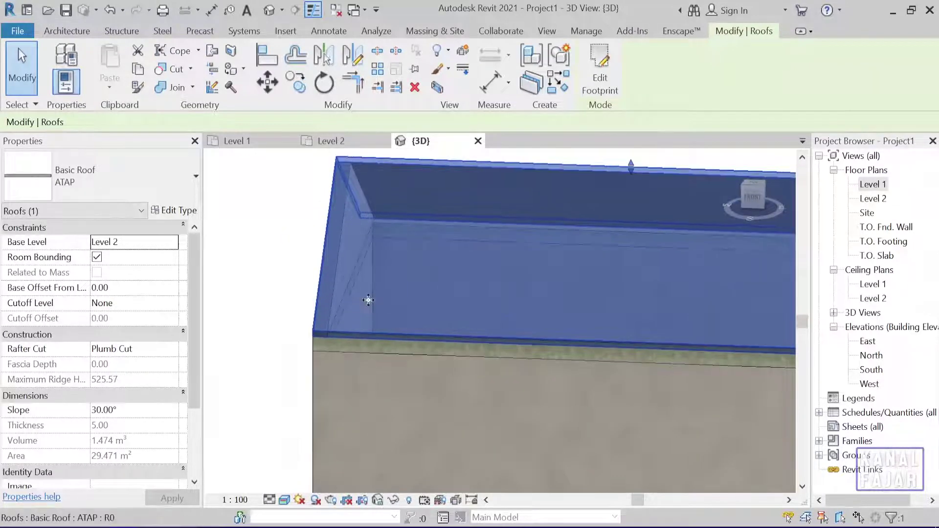
pyautogui.moveTo(313, 279)
pyautogui.keyDown('shift'); pyautogui.mouseDown(button='middle')
pyautogui.moveTo(367, 360)
pyautogui.moveTo(341, 299)
pyautogui.mouseUp(button='middle'); pyautogui.keyUp('shift')
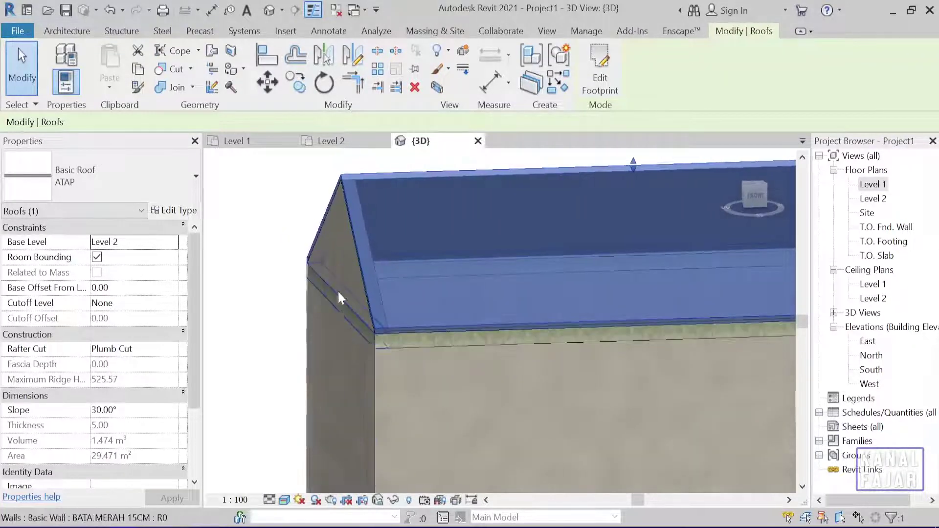
pyautogui.click(343, 142)
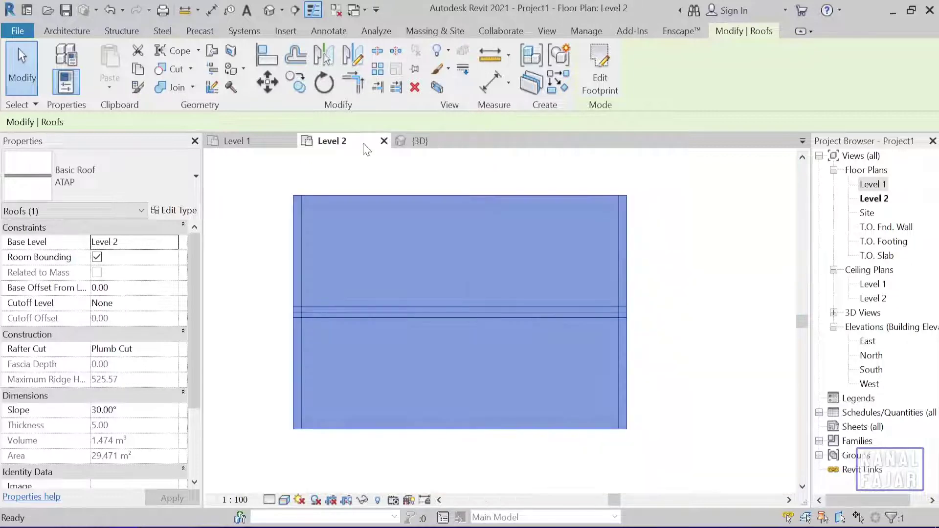
# Move the left boundary line of the roof footprint and finish the footprint edit.
pyautogui.click(601, 80)
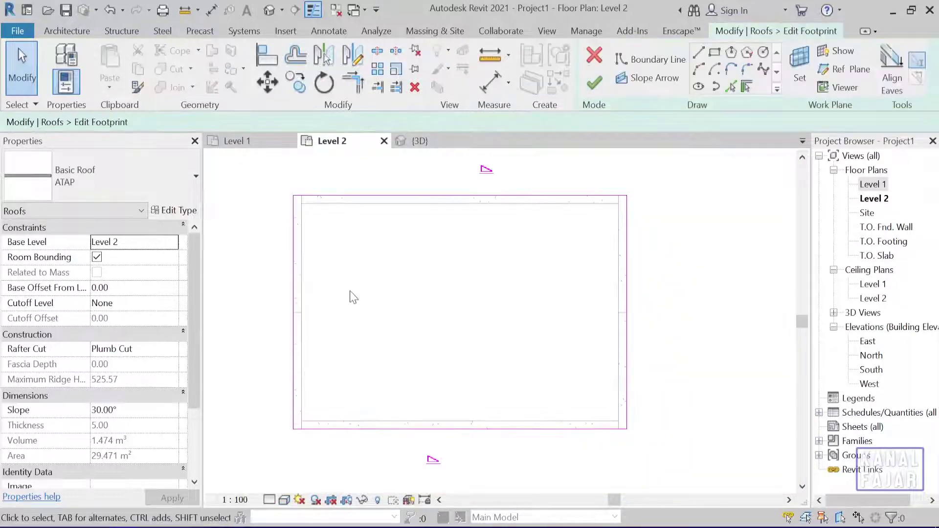
pyautogui.click(293, 309)
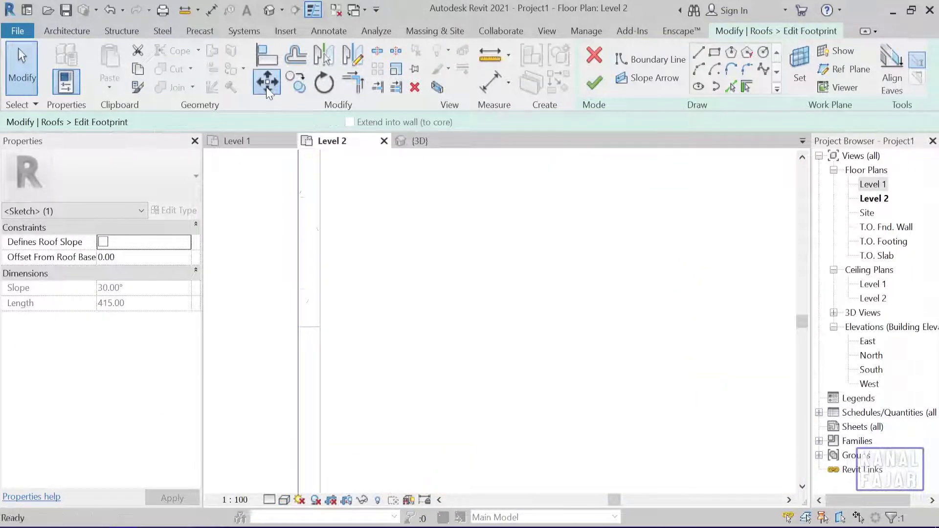
pyautogui.click(306, 220)
pyautogui.click(321, 214)
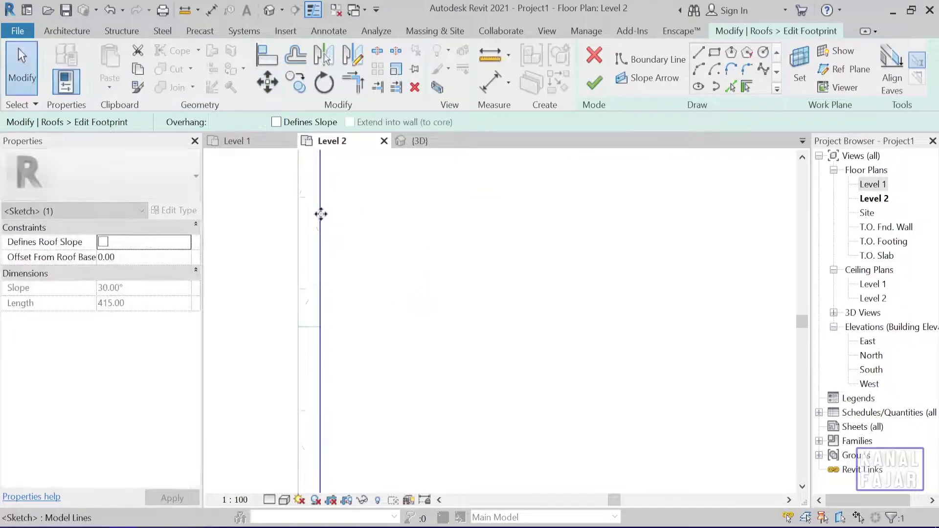
pyautogui.press('Escape')
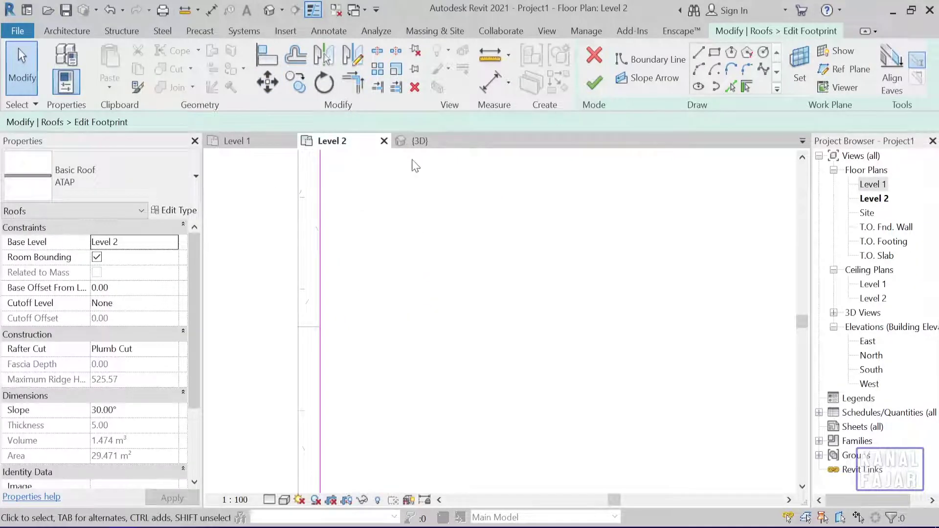
pyautogui.click(419, 141)
pyautogui.click(595, 83)
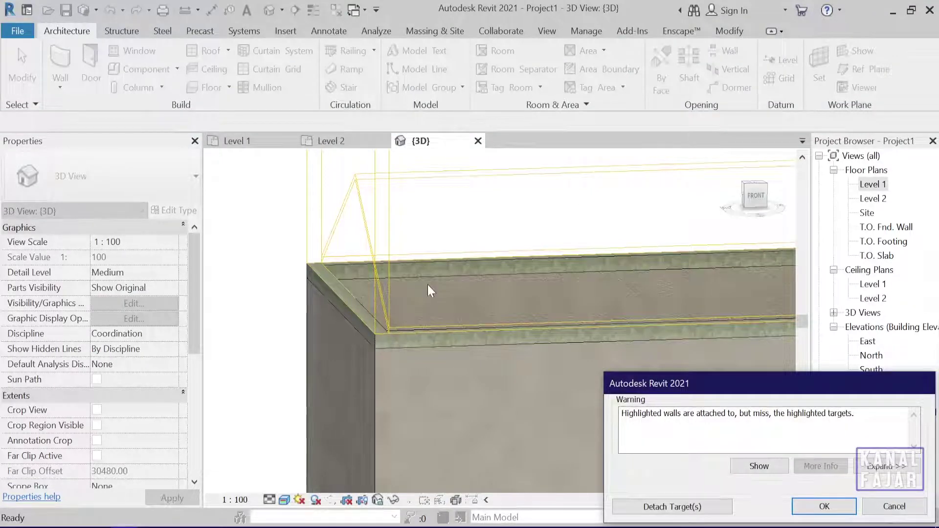
# Inspect the walls in 3D and choose Detach Target(s) to release them from the roof.
pyautogui.scroll(-4, 429, 290)
pyautogui.moveTo(425, 280)
pyautogui.keyDown('shift'); pyautogui.mouseDown(button='middle')
pyautogui.moveTo(472, 281)
pyautogui.moveTo(419, 347)
pyautogui.moveTo(444, 335)
pyautogui.mouseUp(button='middle'); pyautogui.keyUp('shift')
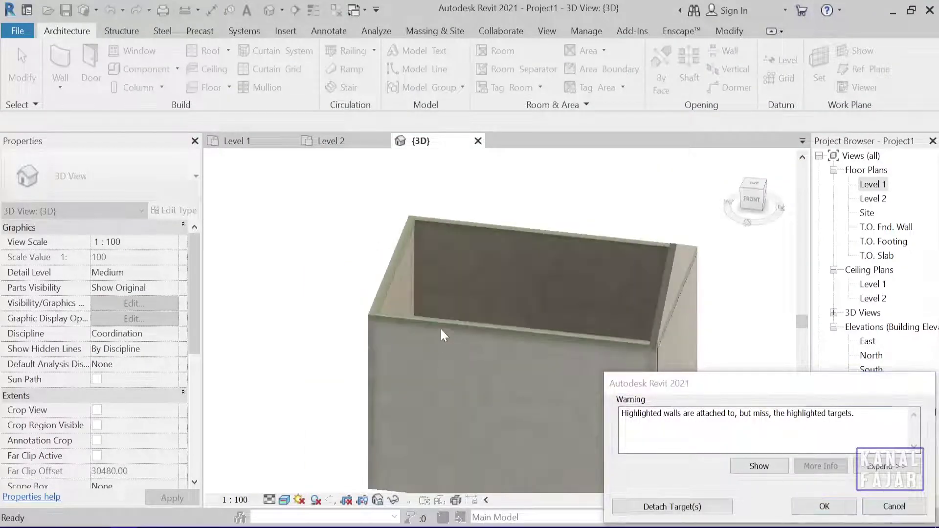
pyautogui.moveTo(500, 298)
pyautogui.keyDown('shift'); pyautogui.mouseDown(button='middle')
pyautogui.moveTo(499, 269)
pyautogui.moveTo(437, 235)
pyautogui.mouseUp(button='middle'); pyautogui.keyUp('shift')
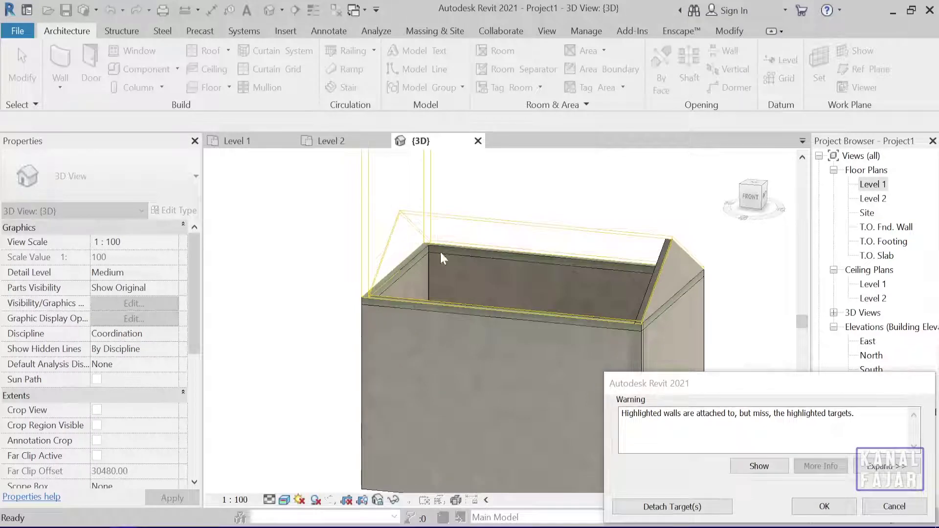
pyautogui.moveTo(392, 328)
pyautogui.keyDown('shift'); pyautogui.mouseDown(button='middle')
pyautogui.moveTo(440, 346)
pyautogui.moveTo(383, 245)
pyautogui.mouseUp(button='middle'); pyautogui.keyUp('shift')
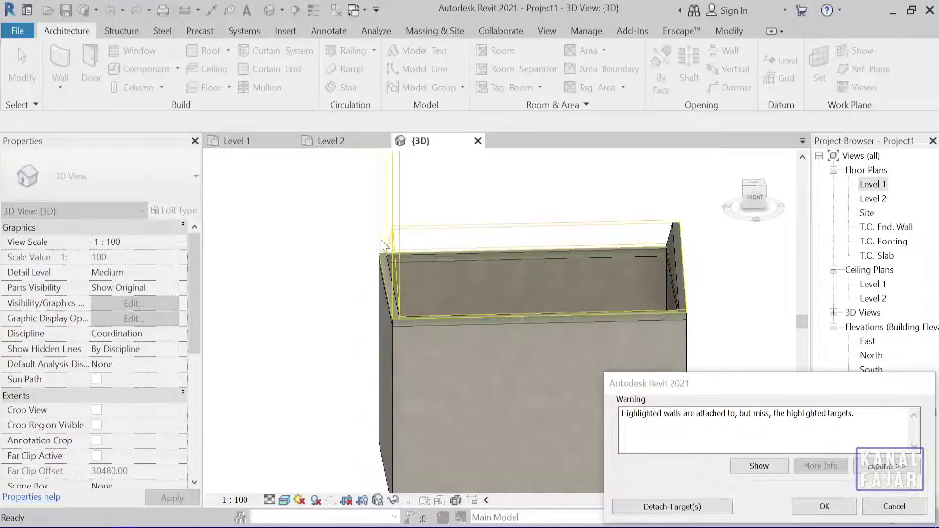
pyautogui.click(722, 512)
pyautogui.moveTo(783, 404)
pyautogui.keyDown('shift'); pyautogui.mouseDown(button='middle')
pyautogui.moveTo(715, 419)
pyautogui.moveTo(630, 420)
pyautogui.mouseUp(button='middle'); pyautogui.keyUp('shift')
pyautogui.keyDown('shift'); pyautogui.moveTo(521, 439); pyautogui.dragTo(587, 378, button='middle'); pyautogui.keyUp('shift')
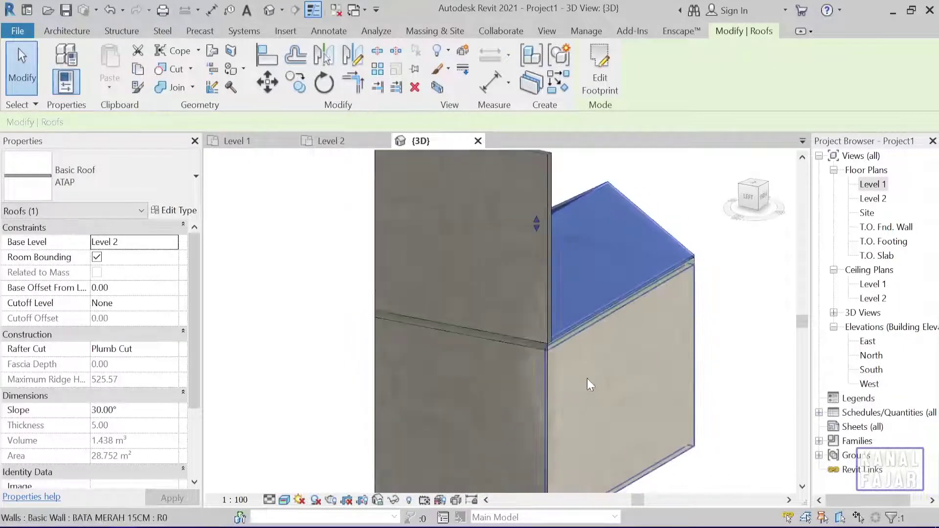
# Select the 400-high Level 2 gable wall and view it face-on from the LEFT side.
pyautogui.click(482, 255)
pyautogui.moveTo(661, 397)
pyautogui.keyDown('shift'); pyautogui.mouseDown(button='middle')
pyautogui.moveTo(532, 408)
pyautogui.moveTo(507, 386)
pyautogui.moveTo(731, 232)
pyautogui.mouseUp(button='middle'); pyautogui.keyUp('shift')
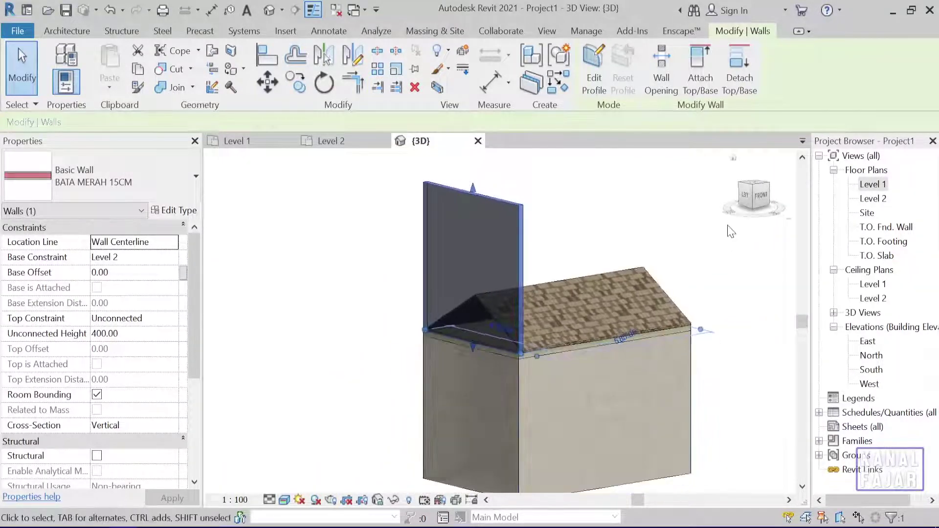
pyautogui.click(745, 201)
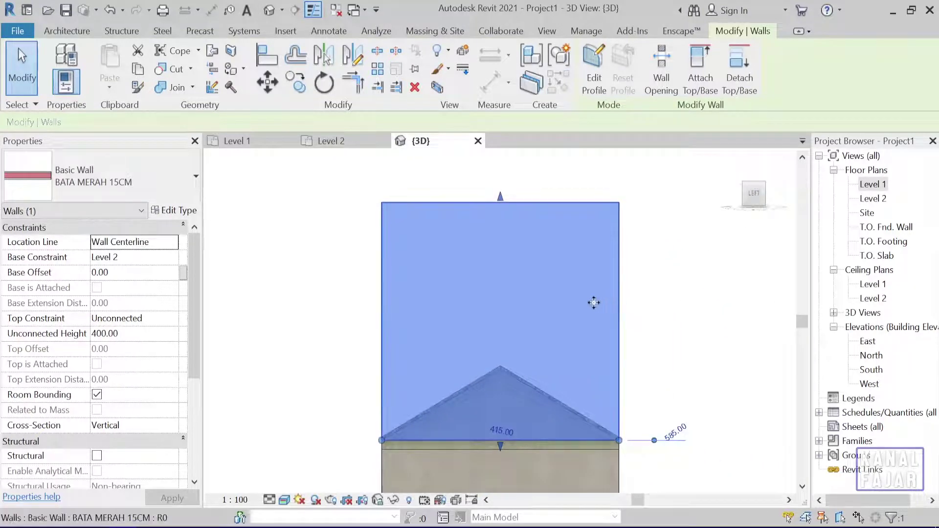
pyautogui.moveTo(559, 331); pyautogui.dragTo(534, 290, button='middle')
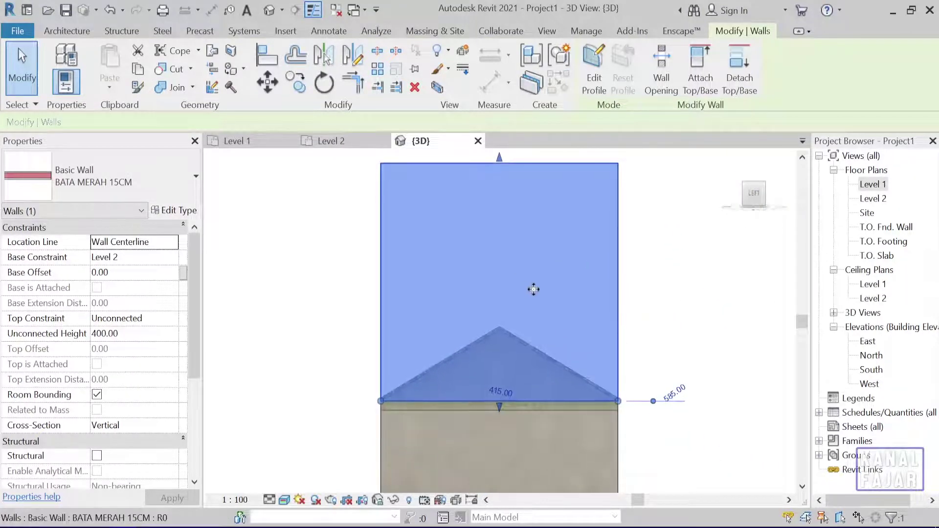
pyautogui.click(717, 277)
pyautogui.click(581, 250)
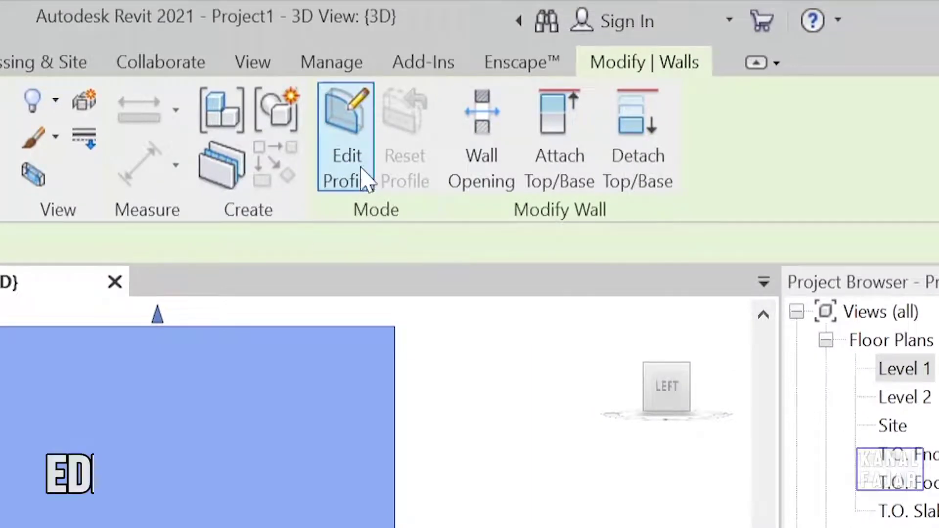
# Open the gable wall's profile sketch with the Pick Lines draw option.
pyautogui.click(362, 175)
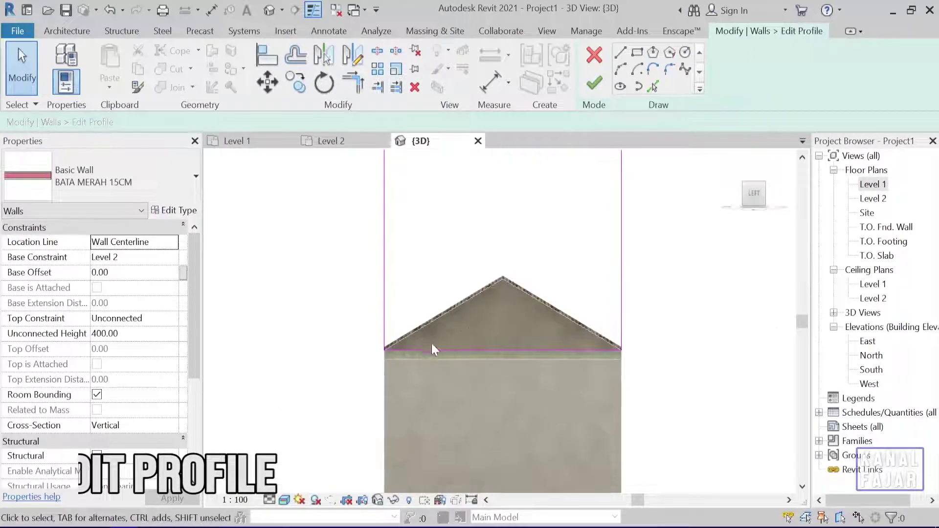
pyautogui.scroll(3, 436, 348)
pyautogui.scroll(2, 434, 334)
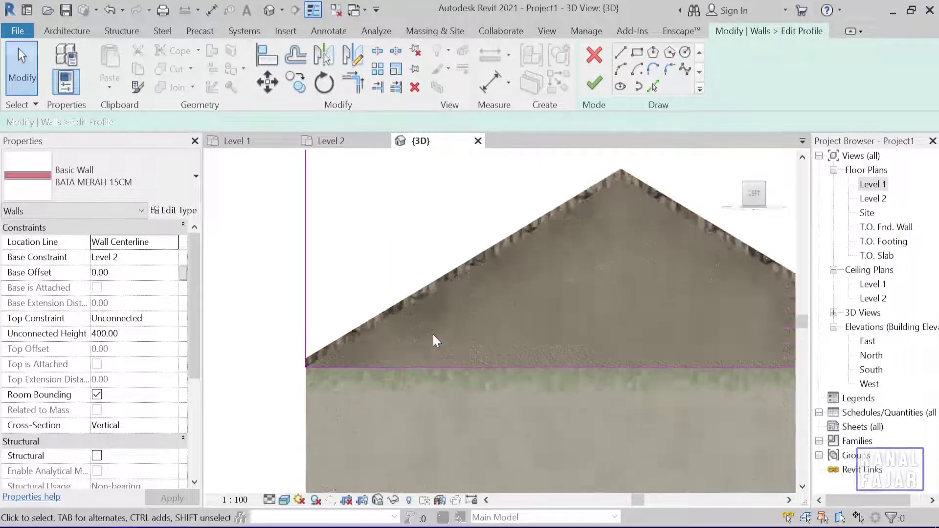
pyautogui.scroll(2, 434, 334)
pyautogui.scroll(-2, 561, 295)
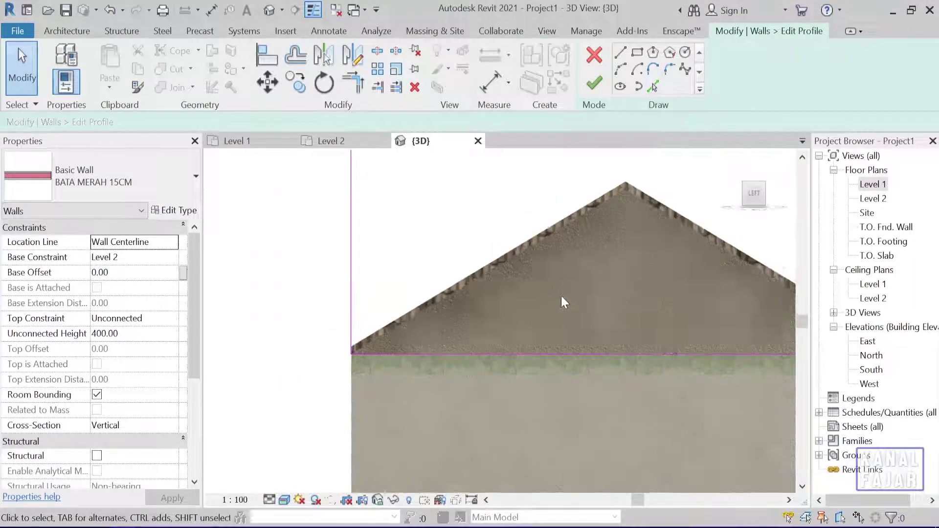
pyautogui.scroll(-2, 594, 257)
pyautogui.scroll(-2, 513, 323)
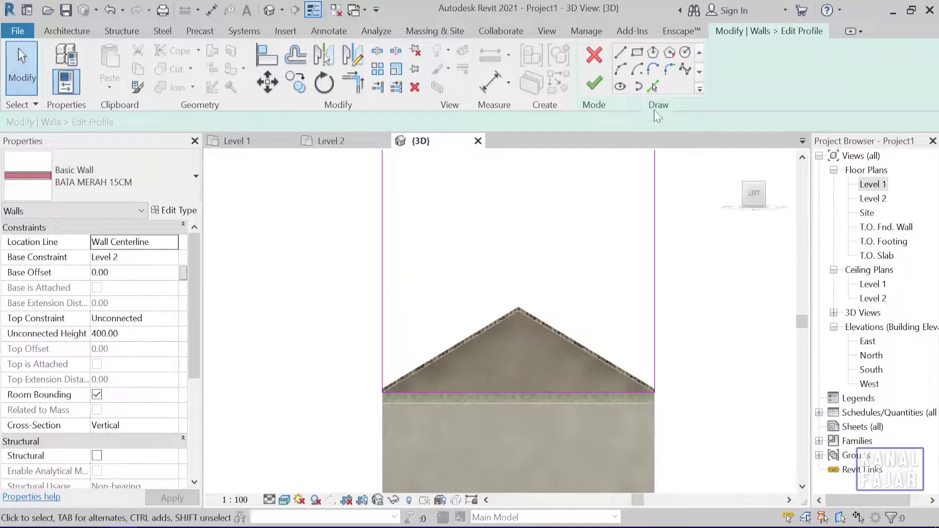
pyautogui.click(654, 87)
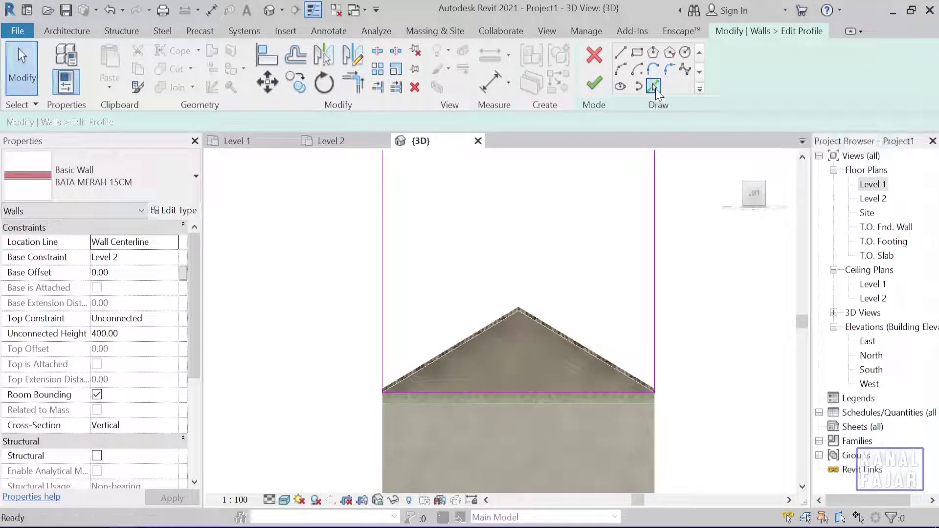
pyautogui.scroll(2, 377, 403)
pyautogui.scroll(2, 416, 372)
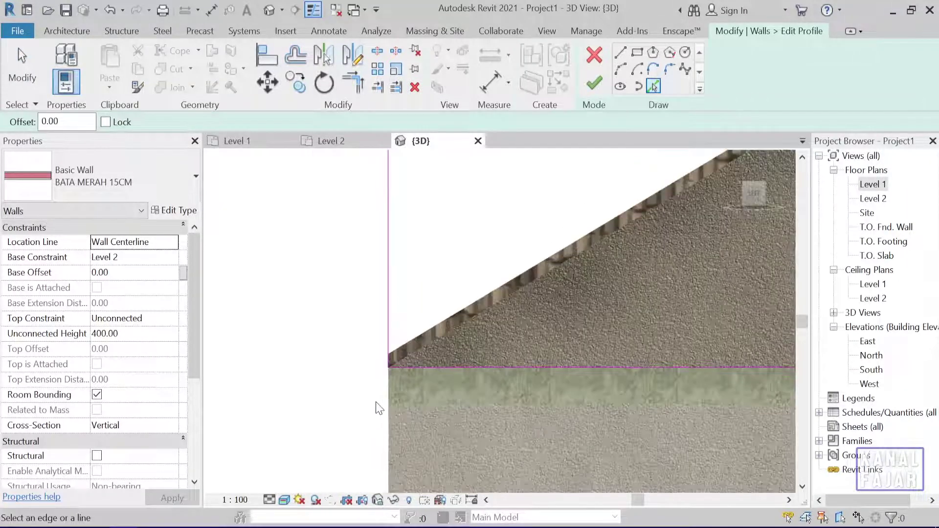
pyautogui.scroll(2, 478, 319)
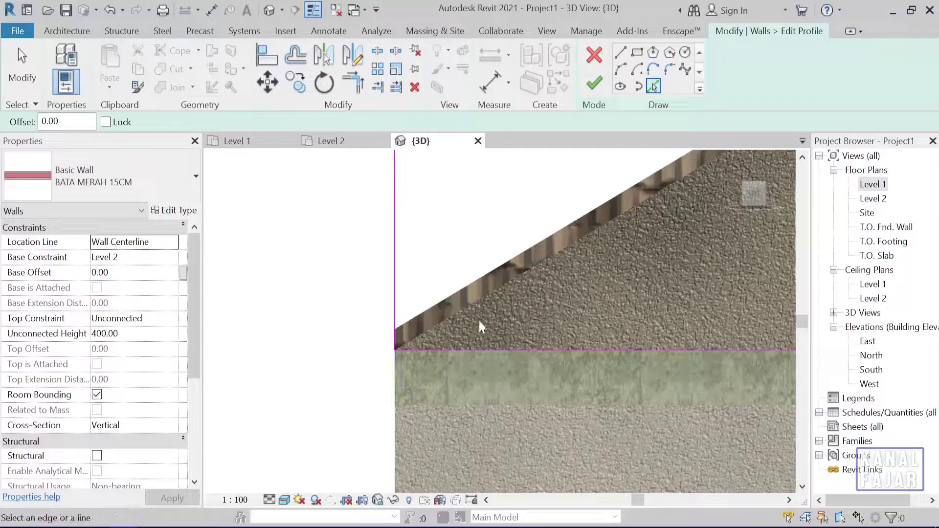
# Pick the left and right sloped roof edges as profile sketch lines.
pyautogui.click(456, 291)
pyautogui.moveTo(451, 372)
pyautogui.mouseDown(button='middle')
pyautogui.moveTo(537, 346)
pyautogui.moveTo(459, 359)
pyautogui.mouseUp(button='middle')
pyautogui.moveTo(556, 274); pyautogui.dragTo(458, 337, button='middle')
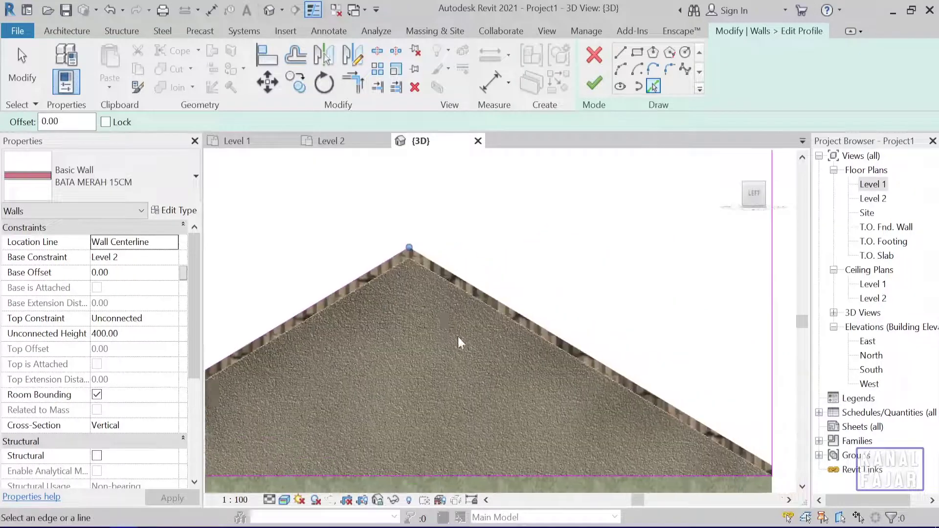
pyautogui.scroll(2, 458, 337)
pyautogui.click(456, 242)
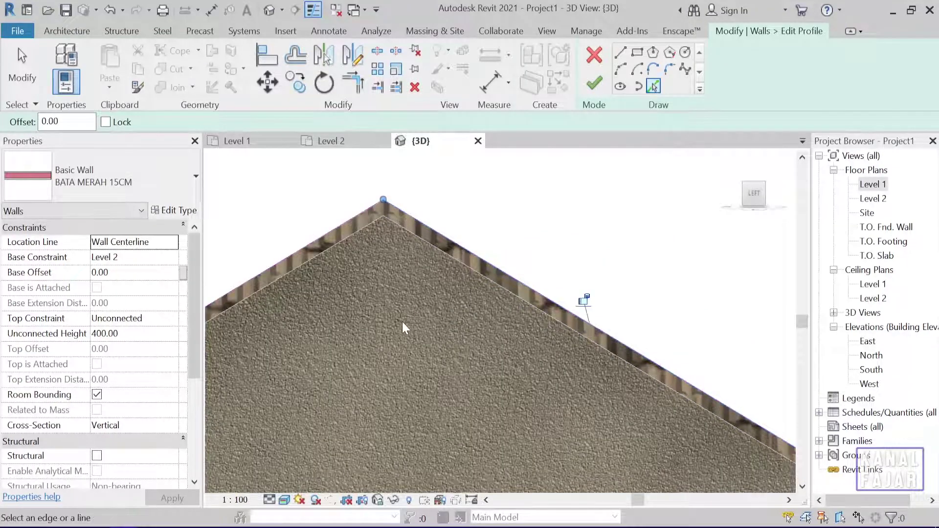
pyautogui.scroll(-3, 393, 334)
pyautogui.moveTo(393, 334); pyautogui.dragTo(502, 429, button='middle')
pyautogui.scroll(-1, 502, 429)
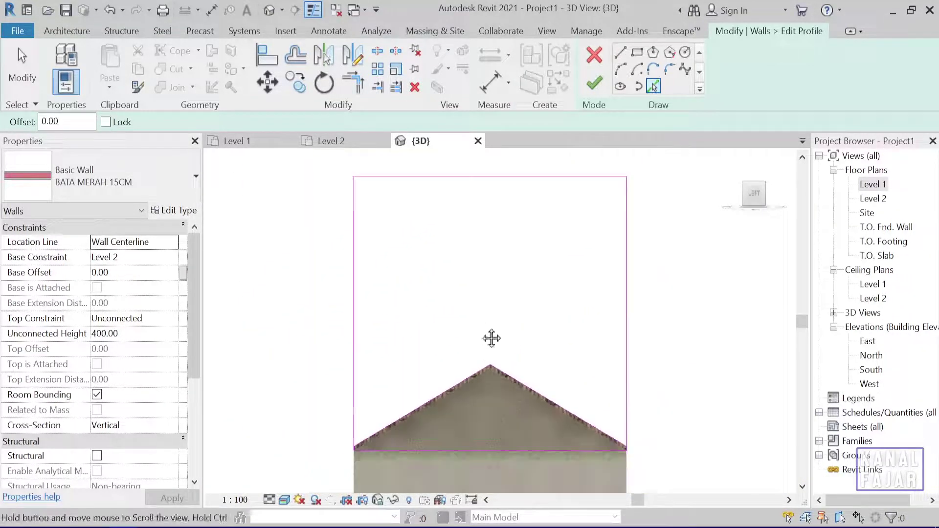
pyautogui.moveTo(490, 338); pyautogui.dragTo(471, 284, button='middle')
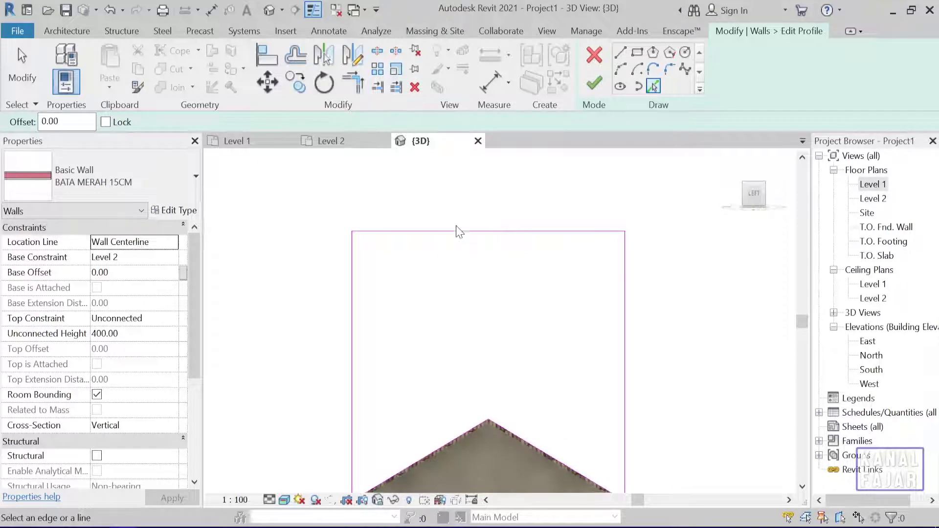
pyautogui.press('Escape')
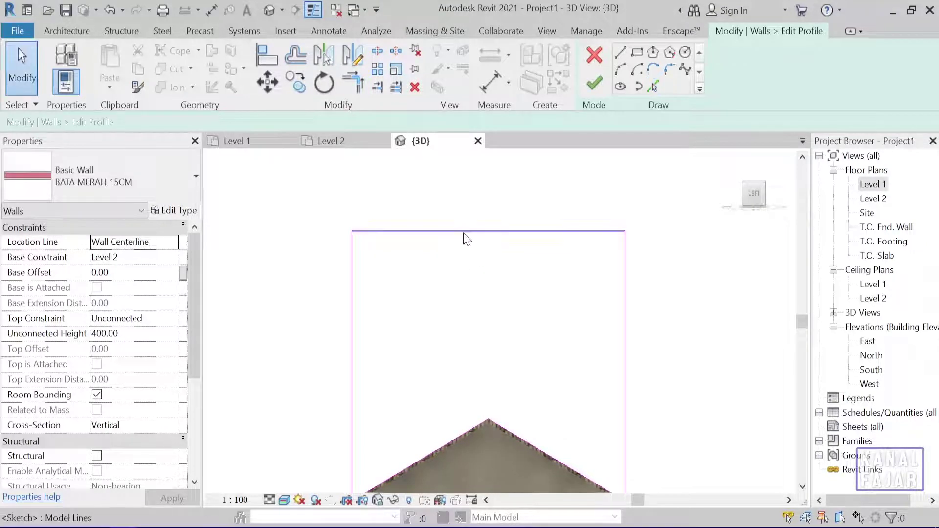
# Delete the top horizontal line of the profile sketch.
pyautogui.click(464, 232)
pyautogui.press('Delete')
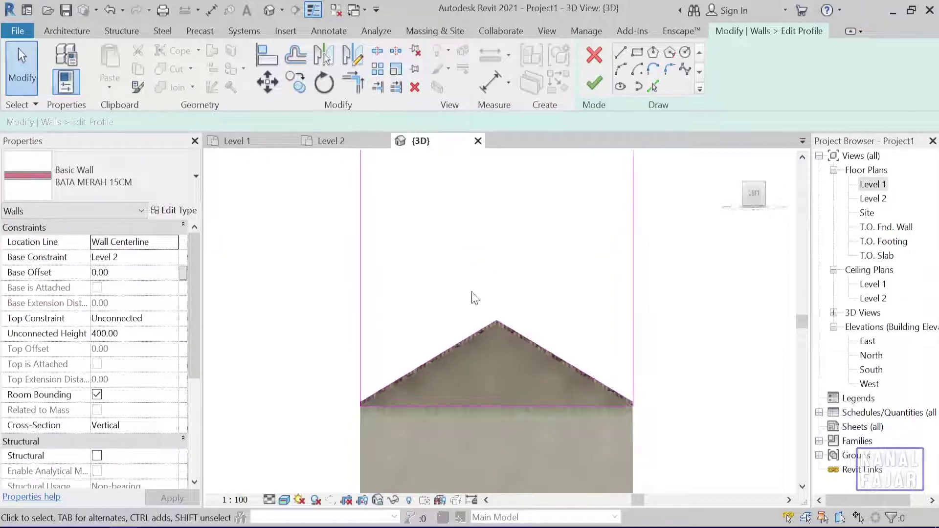
pyautogui.moveTo(372, 489); pyautogui.dragTo(367, 428, button='middle')
pyautogui.scroll(2, 367, 427)
pyautogui.scroll(2, 367, 427)
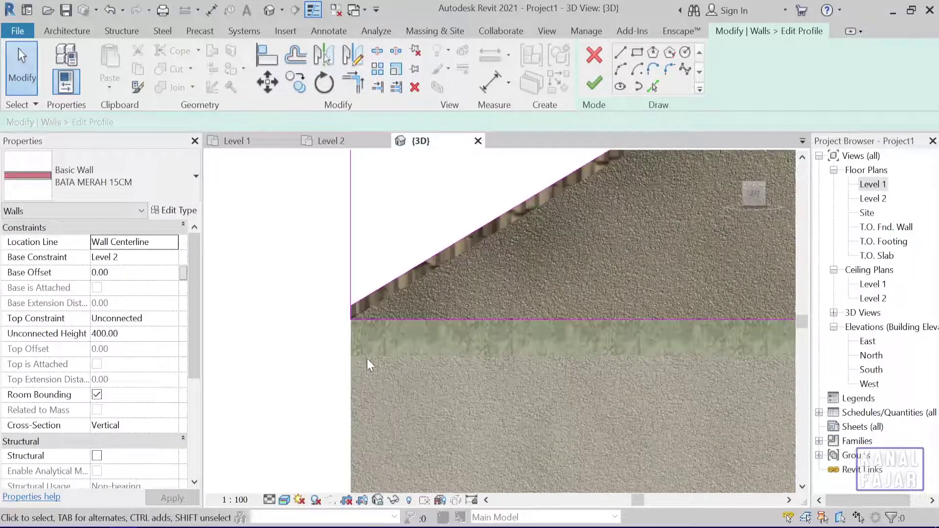
# Trim both vertical sketch lines to the left and right slope lines with Trim/Extend to Corner.
pyautogui.click(354, 89)
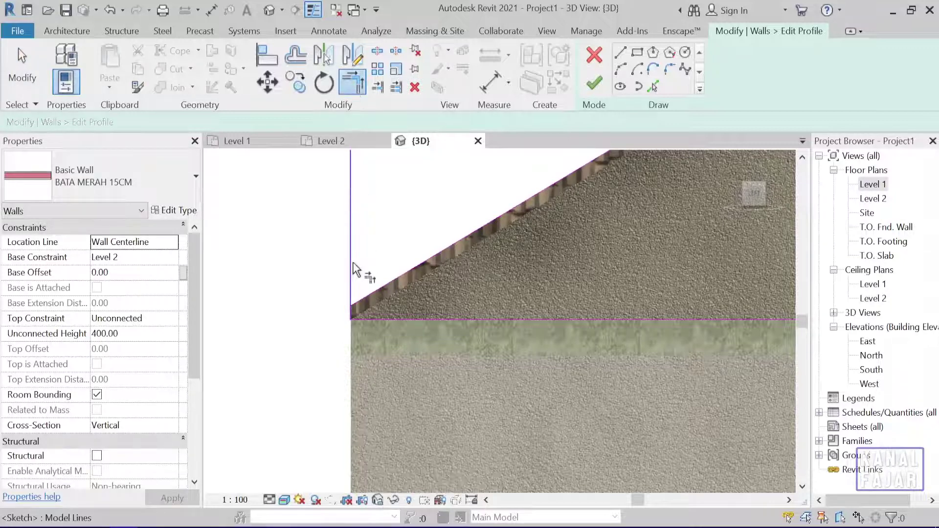
pyautogui.click(363, 306)
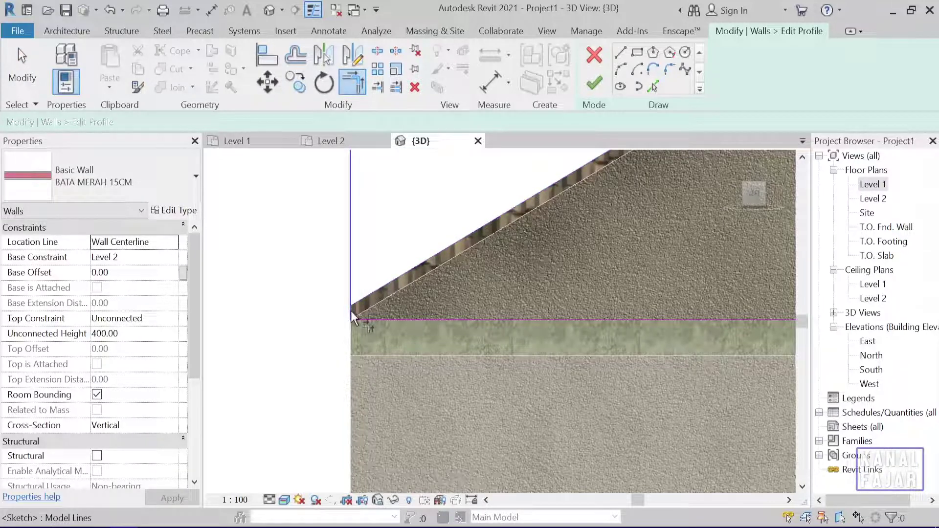
pyautogui.click(353, 317)
pyautogui.moveTo(503, 336)
pyautogui.mouseDown(button='middle')
pyautogui.moveTo(273, 403)
pyautogui.moveTo(361, 360)
pyautogui.moveTo(508, 362)
pyautogui.moveTo(513, 331)
pyautogui.mouseUp(button='middle')
pyautogui.scroll(2, 660, 393)
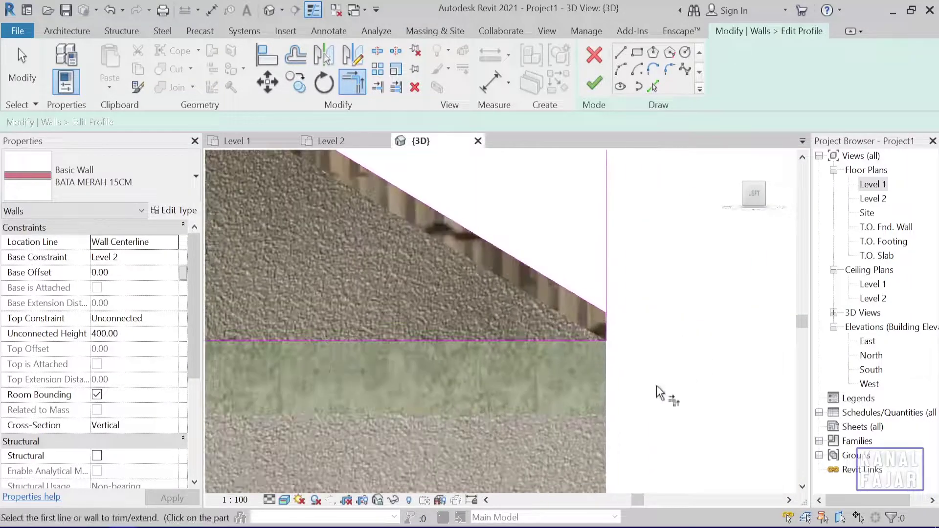
pyautogui.click(586, 301)
pyautogui.click(608, 323)
pyautogui.press('Escape')
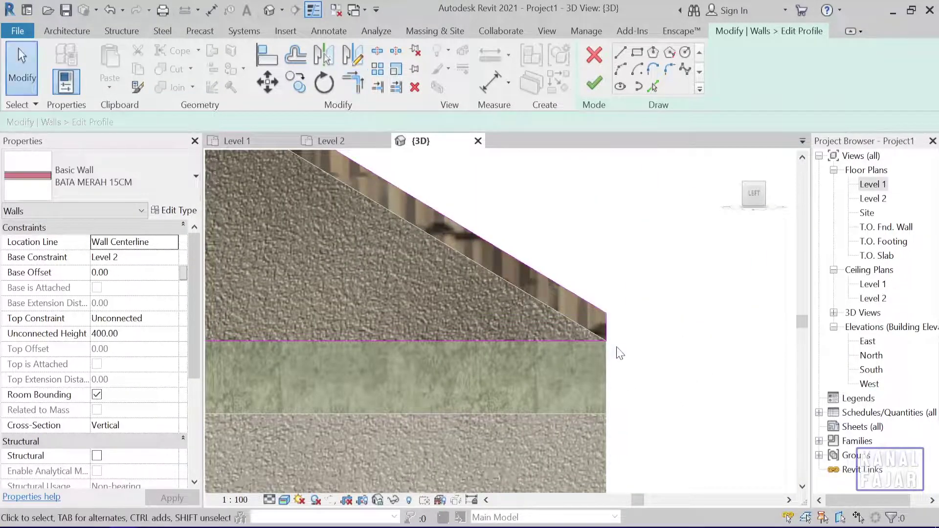
pyautogui.scroll(-3, 611, 357)
pyautogui.scroll(-2, 612, 358)
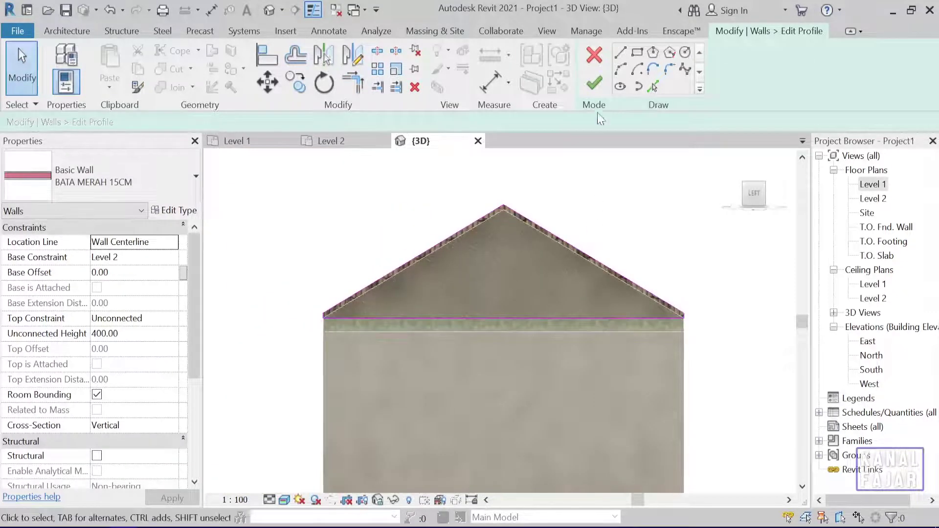
# Finish the first gable wall's profile edit and clear the selection.
pyautogui.click(594, 83)
pyautogui.moveTo(618, 306)
pyautogui.keyDown('shift'); pyautogui.mouseDown(button='middle')
pyautogui.moveTo(522, 428)
pyautogui.moveTo(457, 430)
pyautogui.moveTo(421, 315)
pyautogui.moveTo(411, 237)
pyautogui.moveTo(515, 468)
pyautogui.moveTo(638, 378)
pyautogui.moveTo(698, 432)
pyautogui.moveTo(686, 348)
pyautogui.moveTo(739, 281)
pyautogui.moveTo(568, 428)
pyautogui.moveTo(608, 394)
pyautogui.moveTo(533, 309)
pyautogui.moveTo(577, 289)
pyautogui.mouseUp(button='middle'); pyautogui.keyUp('shift')
pyautogui.press('Escape')
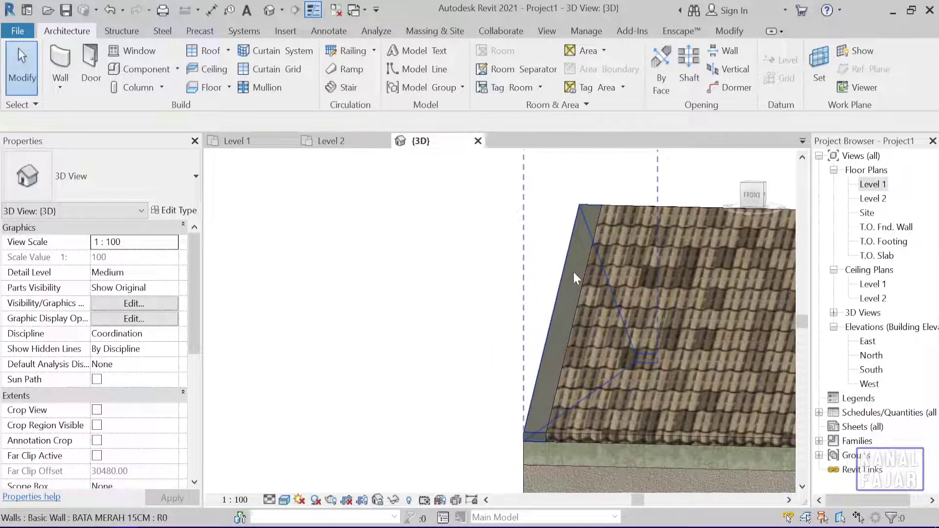
# Select the gable wall at the roof's left end and view it from the LEFT side.
pyautogui.click(573, 272)
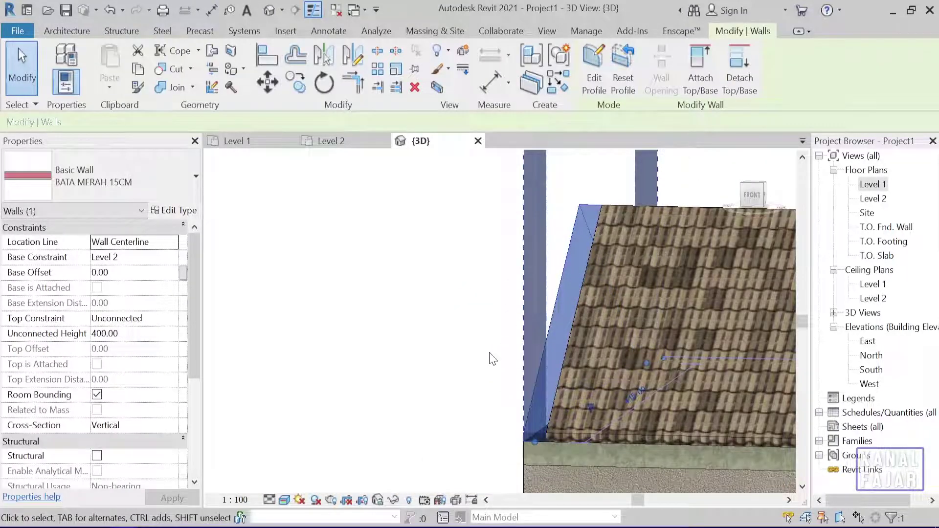
pyautogui.moveTo(493, 360)
pyautogui.keyDown('shift'); pyautogui.mouseDown(button='middle')
pyautogui.moveTo(610, 369)
pyautogui.moveTo(685, 244)
pyautogui.mouseUp(button='middle'); pyautogui.keyUp('shift')
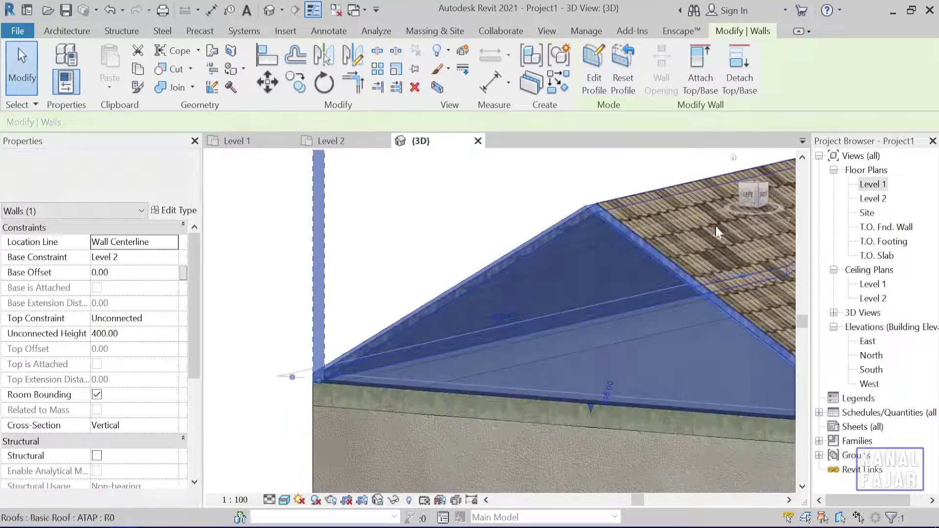
pyautogui.click(747, 201)
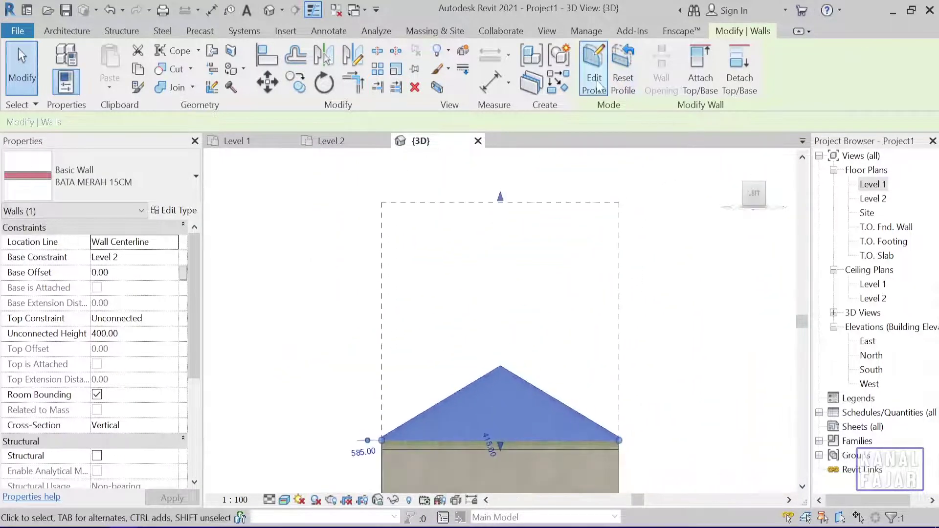
# Open the second gable wall's profile sketch with Pick Lines at a 10 offset.
pyautogui.click(594, 68)
pyautogui.scroll(2, 446, 425)
pyautogui.scroll(2, 442, 431)
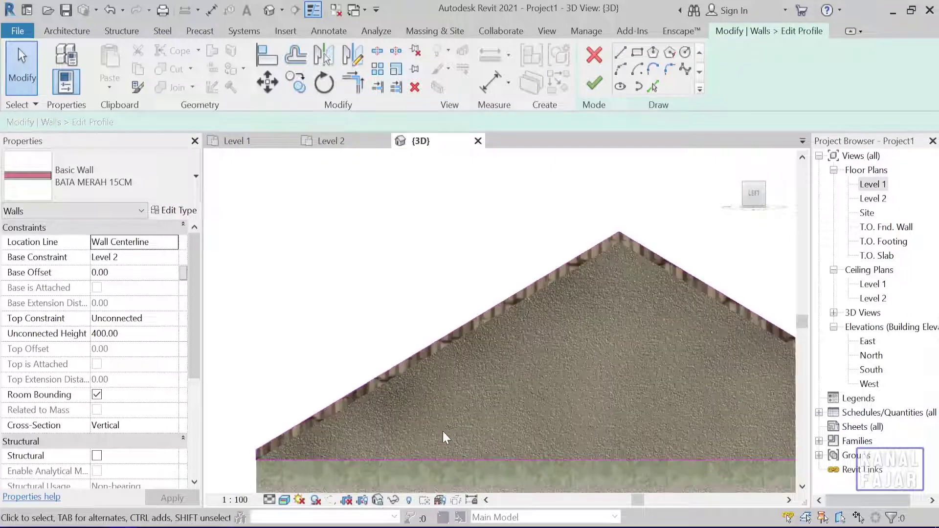
pyautogui.scroll(2, 460, 391)
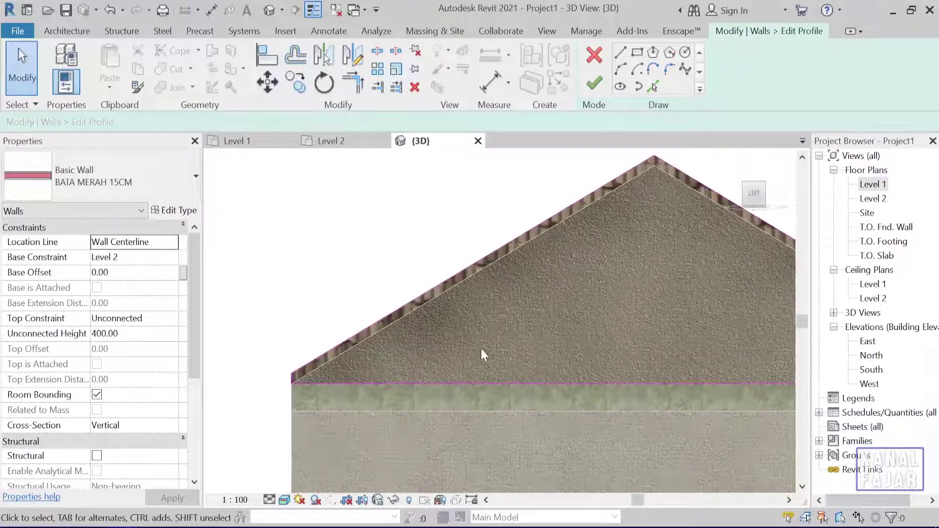
pyautogui.click(655, 88)
pyautogui.write('10')
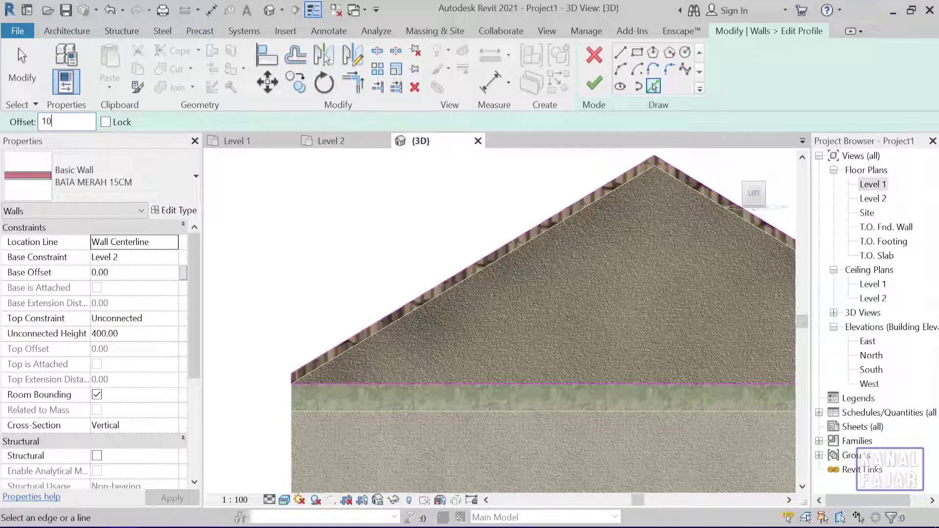
# Trace the left and right roof slope edges as sketch lines meeting at the apex.
pyautogui.scroll(2, 330, 390)
pyautogui.scroll(2, 330, 390)
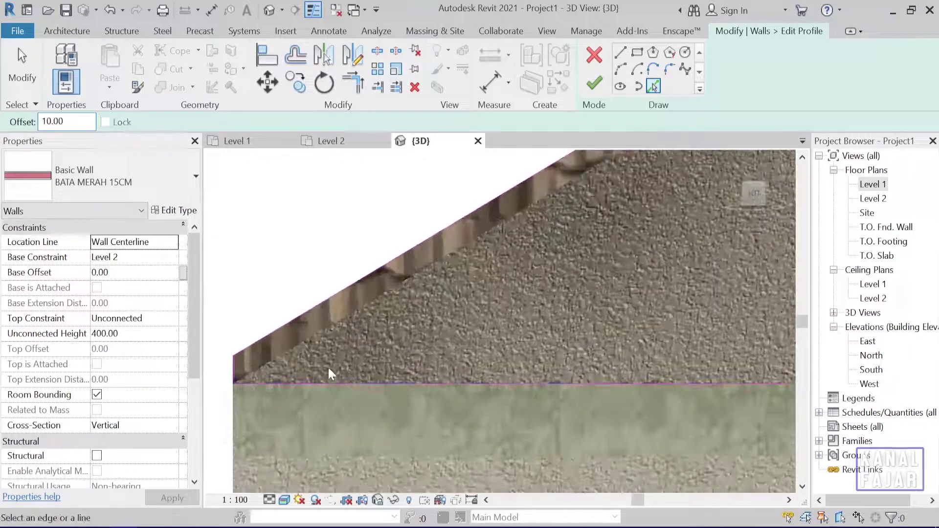
pyautogui.click(324, 301)
pyautogui.moveTo(365, 310)
pyautogui.mouseDown(button='middle')
pyautogui.moveTo(425, 372)
pyautogui.moveTo(437, 321)
pyautogui.mouseUp(button='middle')
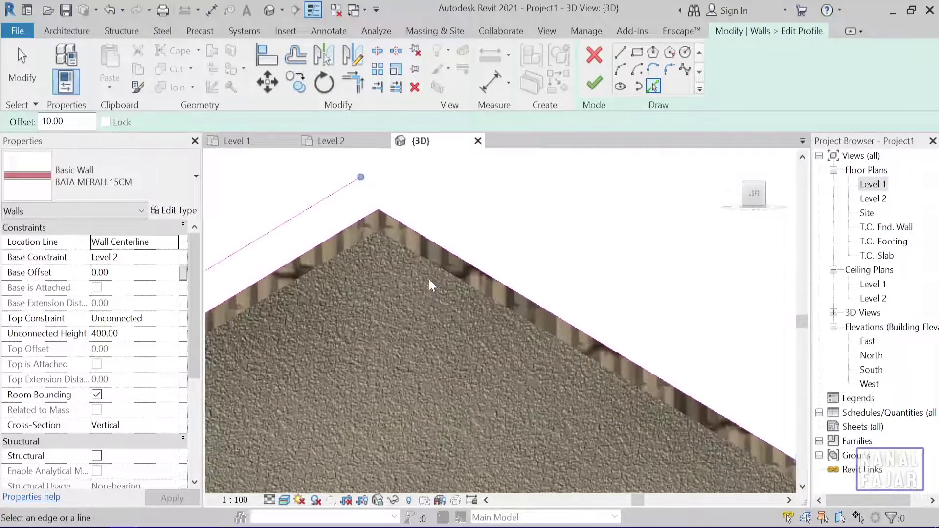
pyautogui.click(437, 243)
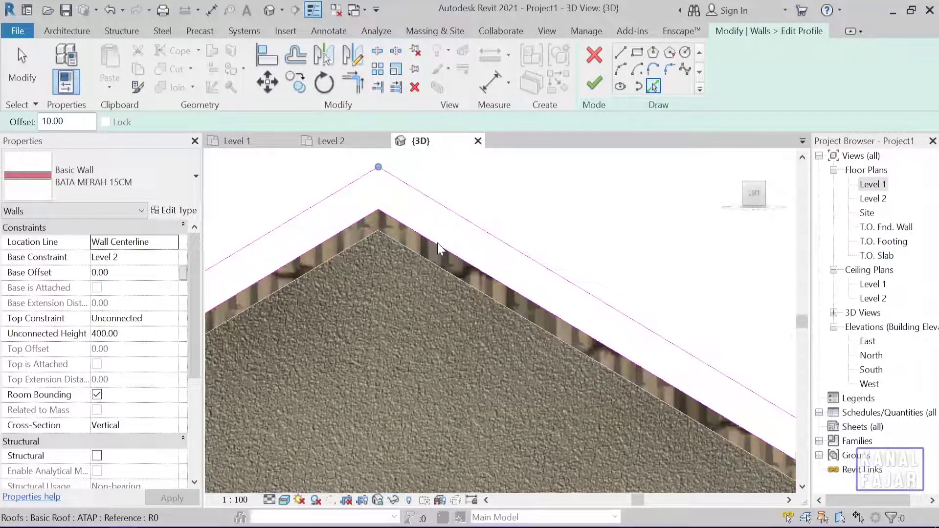
pyautogui.press('Escape')
pyautogui.press('Escape')
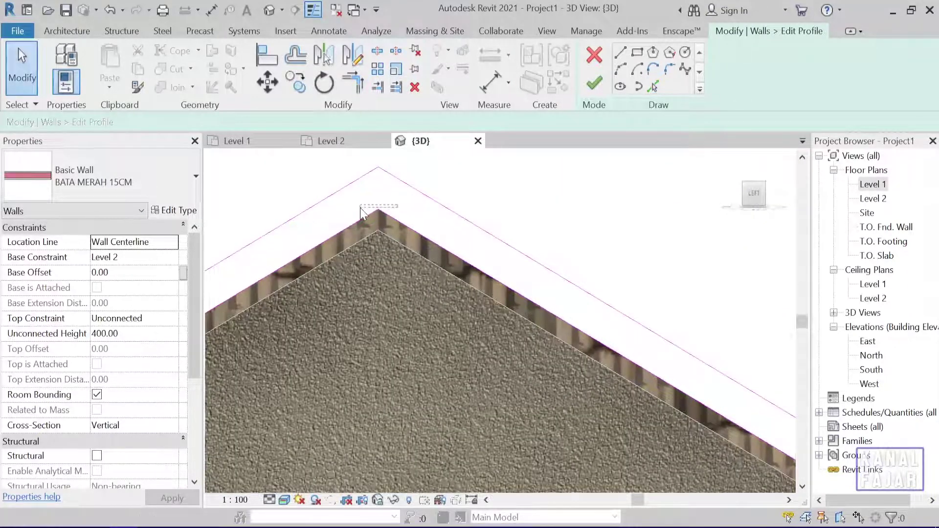
# Select both roof-slope sketch lines and bring the wall's left corner into view.
pyautogui.press('Tab')
pyautogui.click(356, 240)
pyautogui.press('Escape')
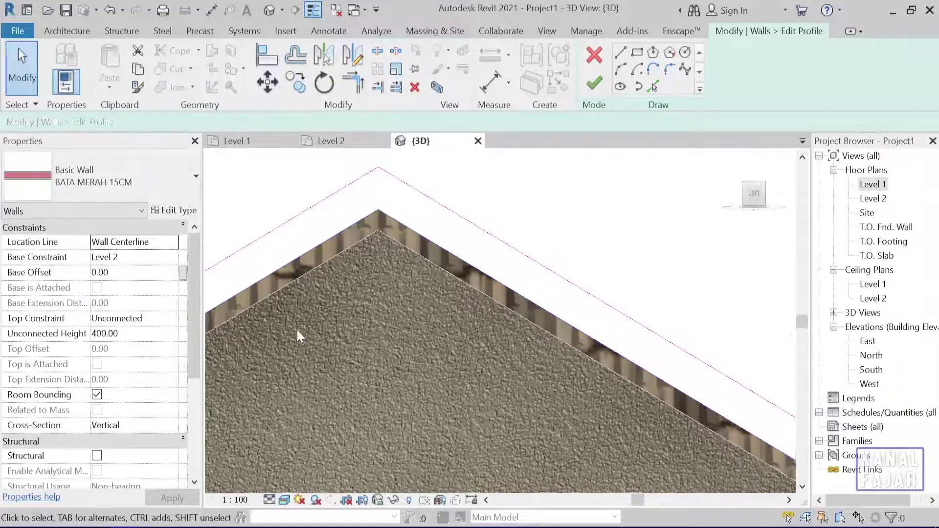
pyautogui.scroll(-2, 278, 342)
pyautogui.moveTo(279, 360); pyautogui.dragTo(501, 286, button='middle')
pyautogui.scroll(2, 359, 328)
pyautogui.scroll(2, 342, 335)
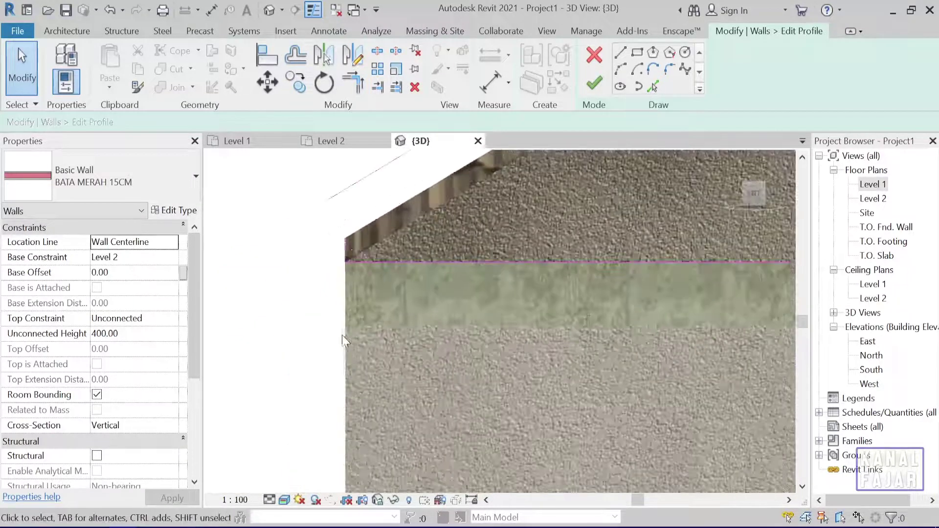
# Trim the sloped lines to the wall's vertical edges with Trim/Extend to Corner and finish the profile.
pyautogui.click(352, 92)
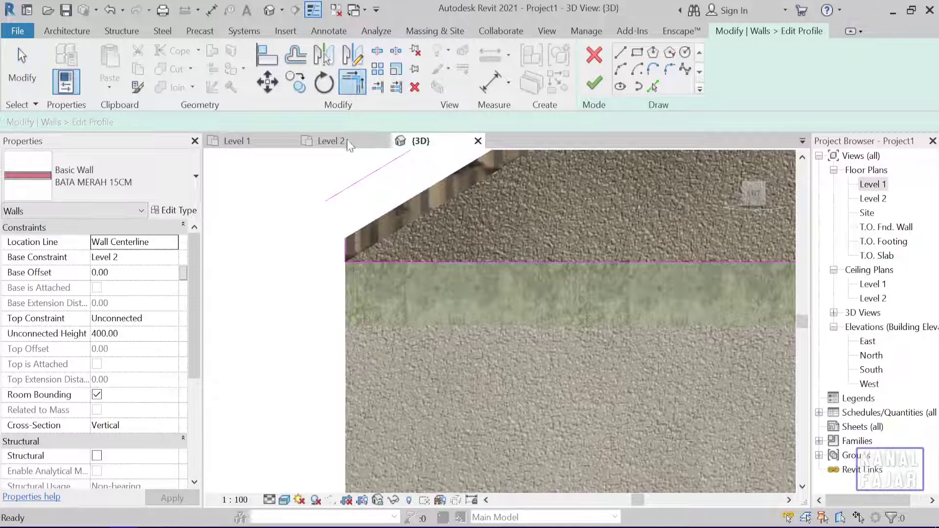
pyautogui.click(363, 182)
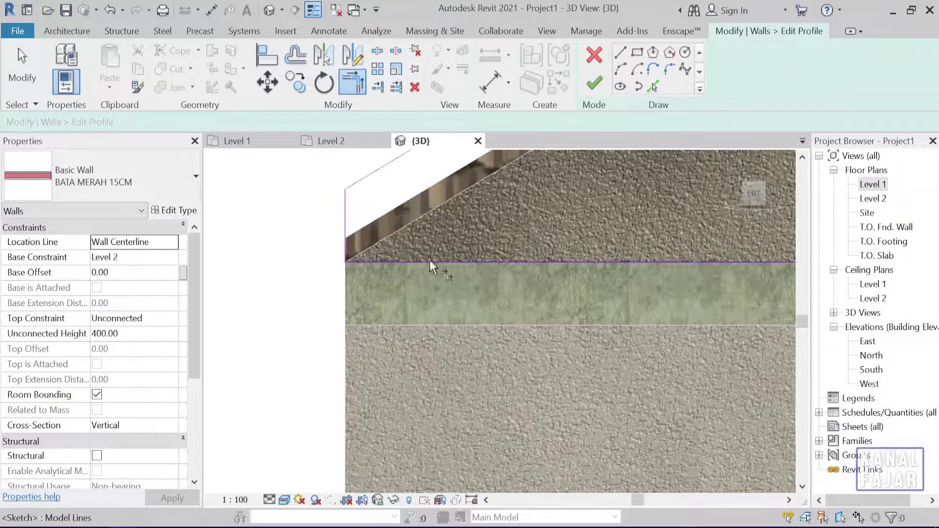
pyautogui.scroll(-2, 430, 263)
pyautogui.moveTo(381, 325)
pyautogui.mouseDown(button='middle')
pyautogui.moveTo(461, 309)
pyautogui.moveTo(166, 241)
pyautogui.mouseUp(button='middle')
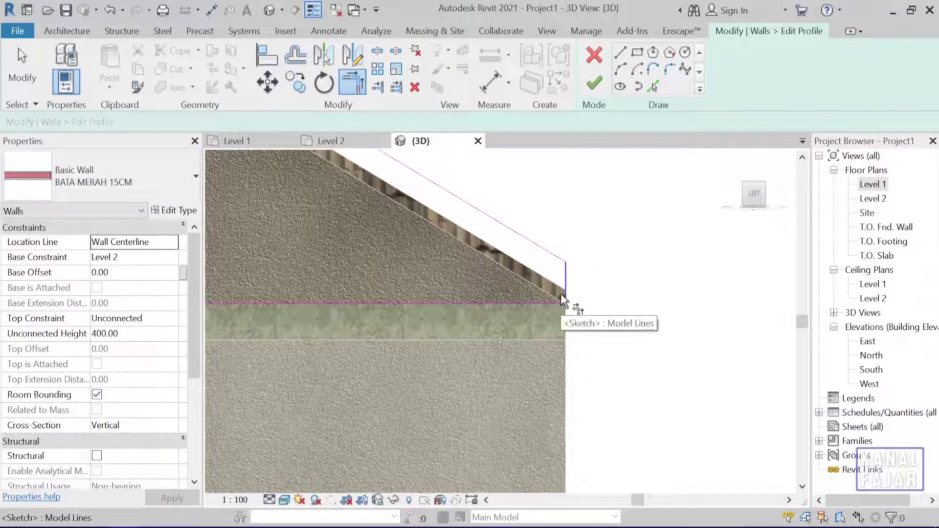
pyautogui.click(595, 91)
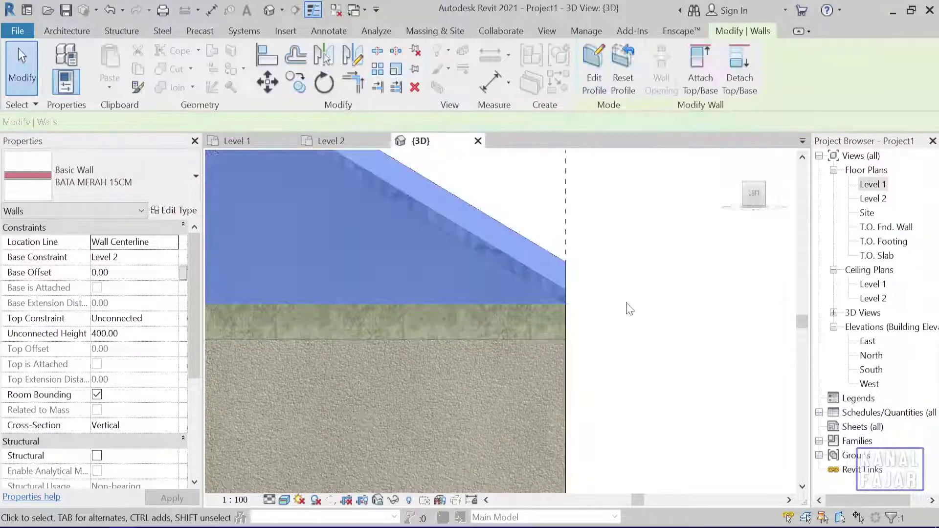
# Hide the tiled roof in the 3D view, exposing both triangular gable walls.
pyautogui.press('Escape')
pyautogui.moveTo(651, 348)
pyautogui.keyDown('shift'); pyautogui.mouseDown(button='middle')
pyautogui.moveTo(668, 401)
pyautogui.moveTo(467, 378)
pyautogui.moveTo(550, 399)
pyautogui.moveTo(543, 464)
pyautogui.mouseUp(button='middle'); pyautogui.keyUp('shift')
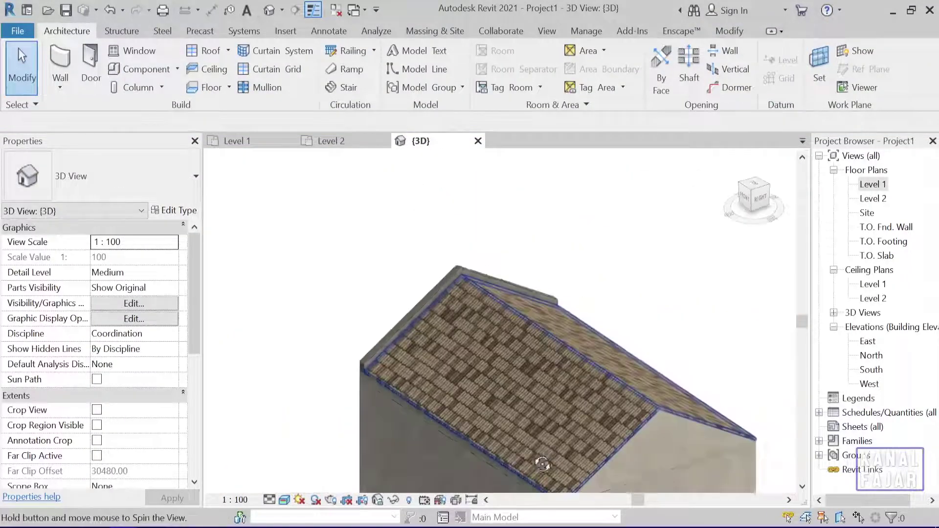
pyautogui.click(545, 395)
pyautogui.rightClick(546, 397)
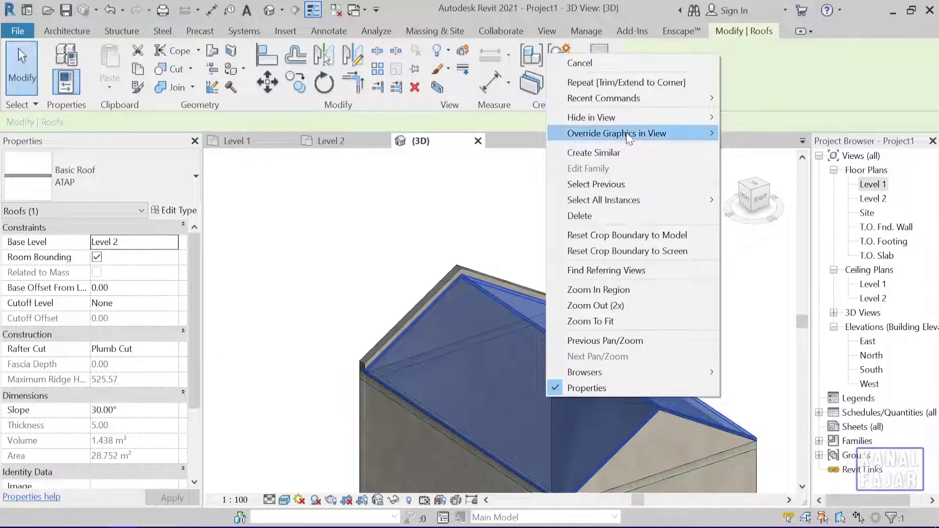
pyautogui.moveTo(592, 118)
pyautogui.click(744, 120)
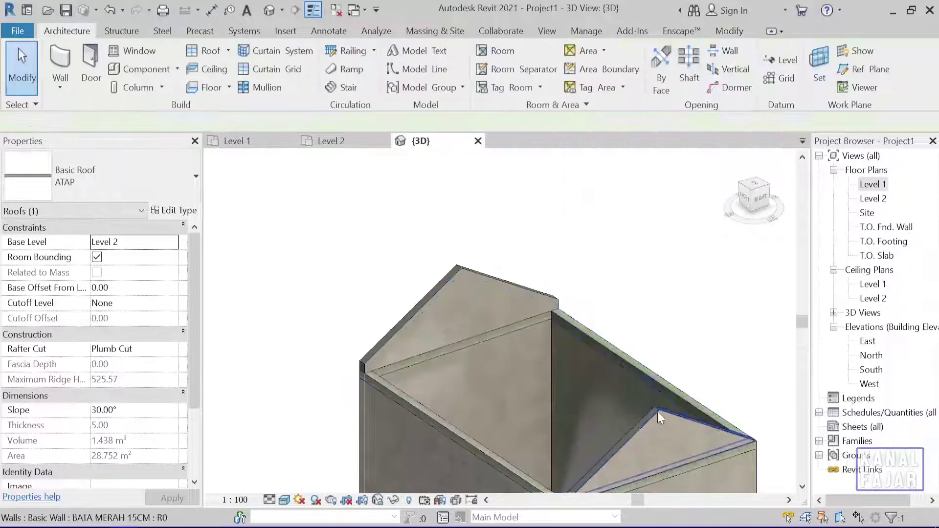
pyautogui.moveTo(658, 412)
pyautogui.keyDown('shift'); pyautogui.mouseDown(button='middle')
pyautogui.moveTo(692, 353)
pyautogui.moveTo(709, 382)
pyautogui.moveTo(657, 344)
pyautogui.moveTo(593, 321)
pyautogui.moveTo(595, 381)
pyautogui.moveTo(657, 373)
pyautogui.moveTo(671, 398)
pyautogui.moveTo(686, 377)
pyautogui.moveTo(612, 370)
pyautogui.mouseUp(button='middle'); pyautogui.keyUp('shift')
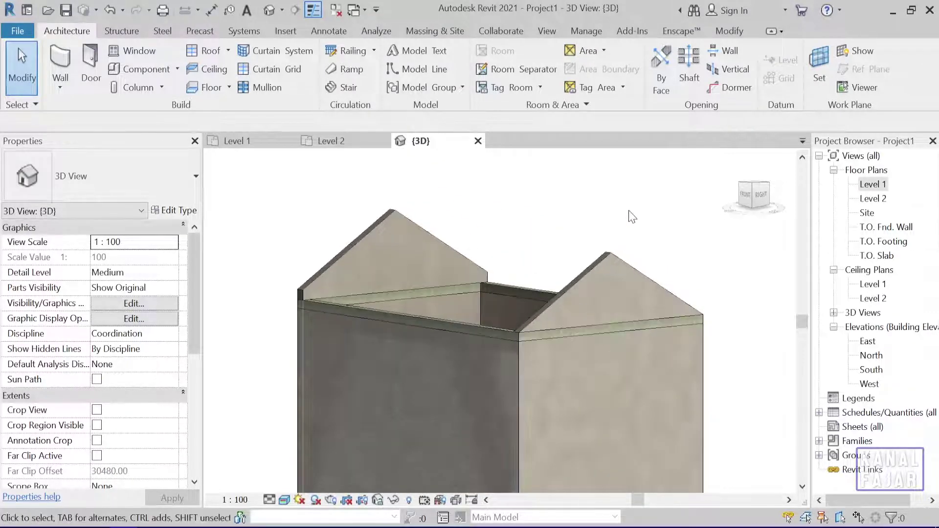
pyautogui.keyDown('shift'); pyautogui.moveTo(667, 255); pyautogui.dragTo(676, 266, button='middle'); pyautogui.keyUp('shift')
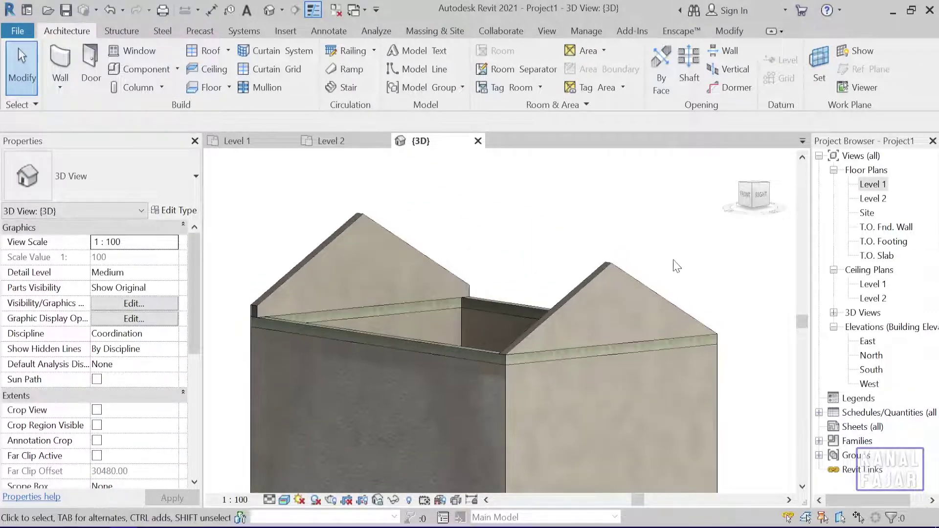